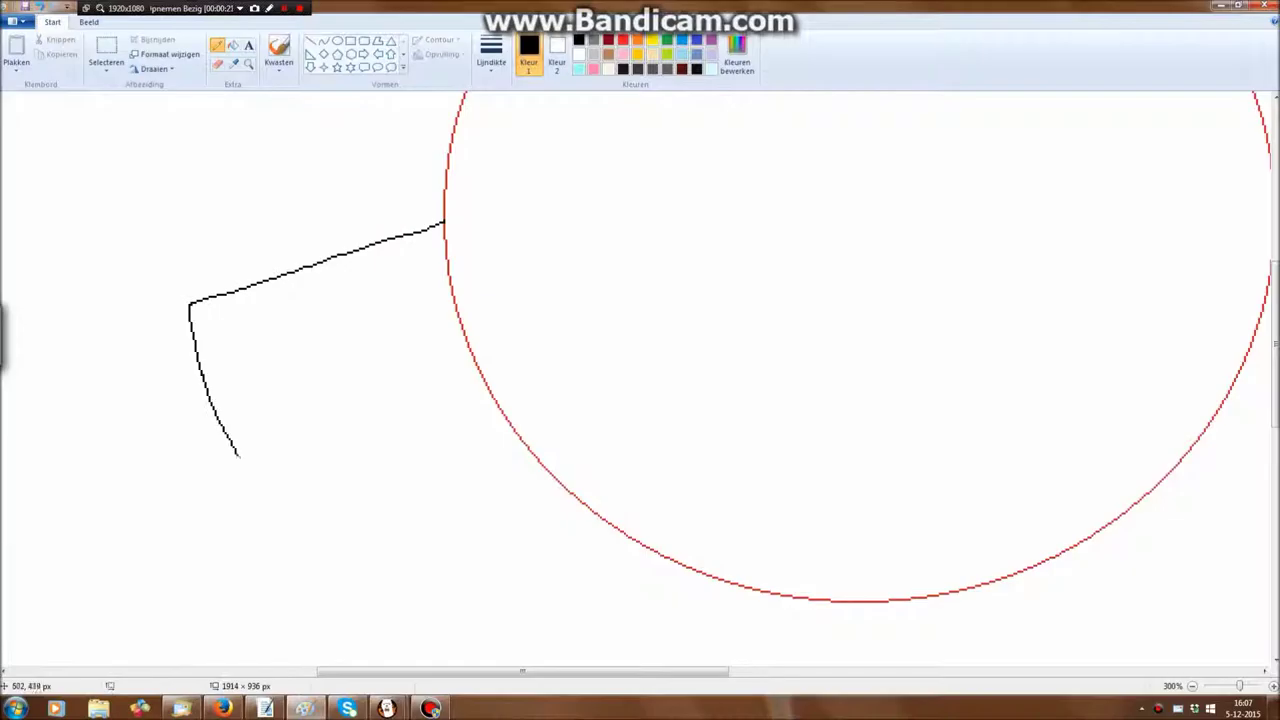
Draw the toothed mouth beneath the snout with a jagged row of teeth, and the furry lower jaw below it
scroll(462, 600, down, 3)
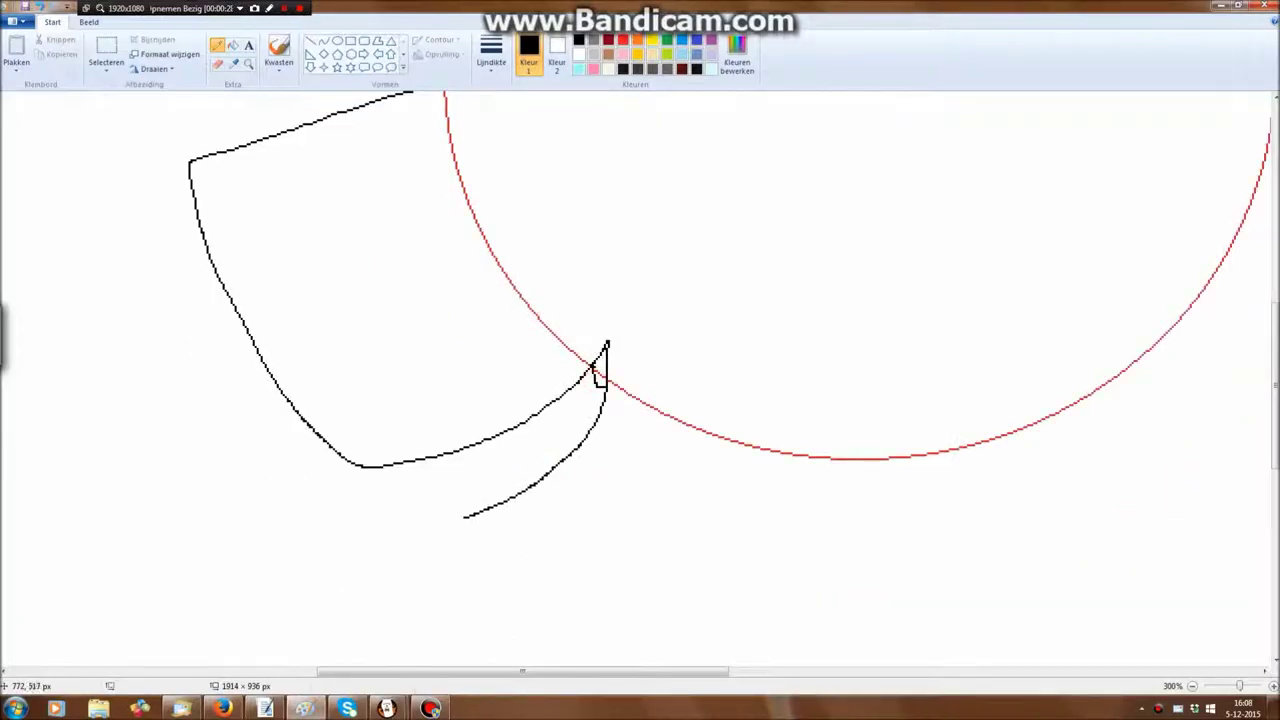
mouse_move(465, 470)
mouse_down()
mouse_move(492, 484)
mouse_move(592, 400)
mouse_up()
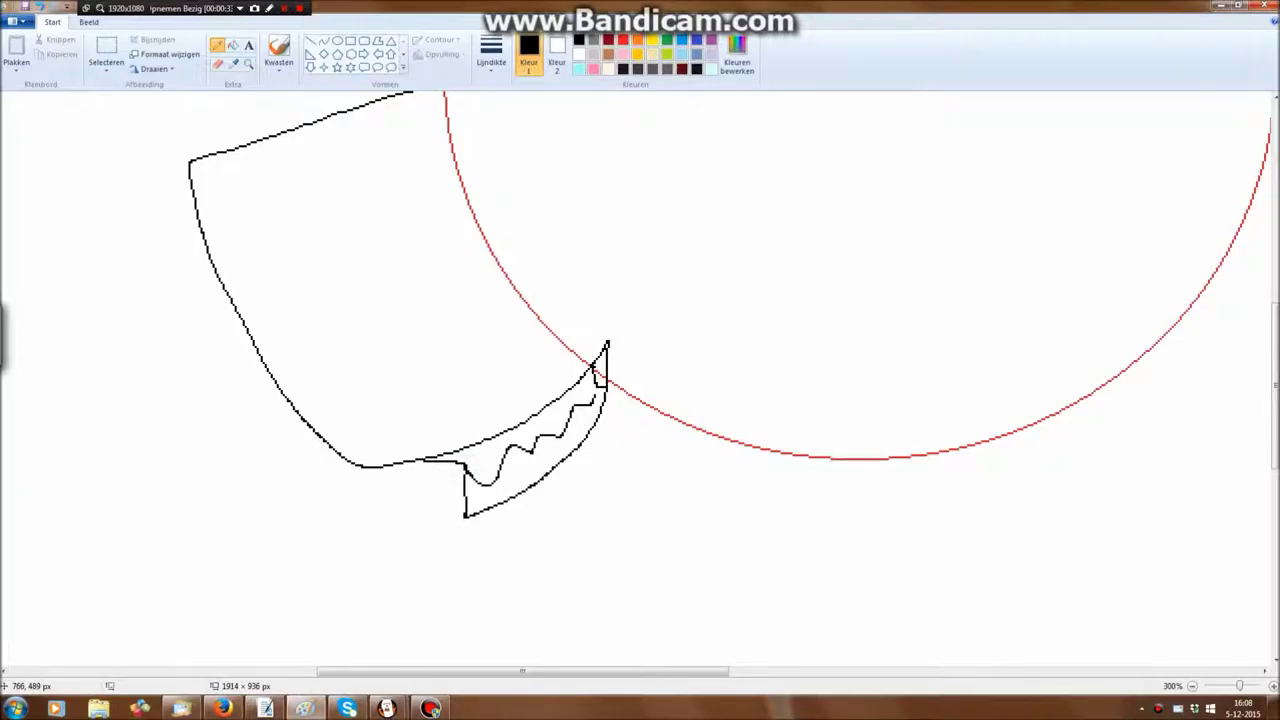
scroll(592, 372, down, 2)
drag(522, 671, 567, 671)
scroll(320, 560, up, 1)
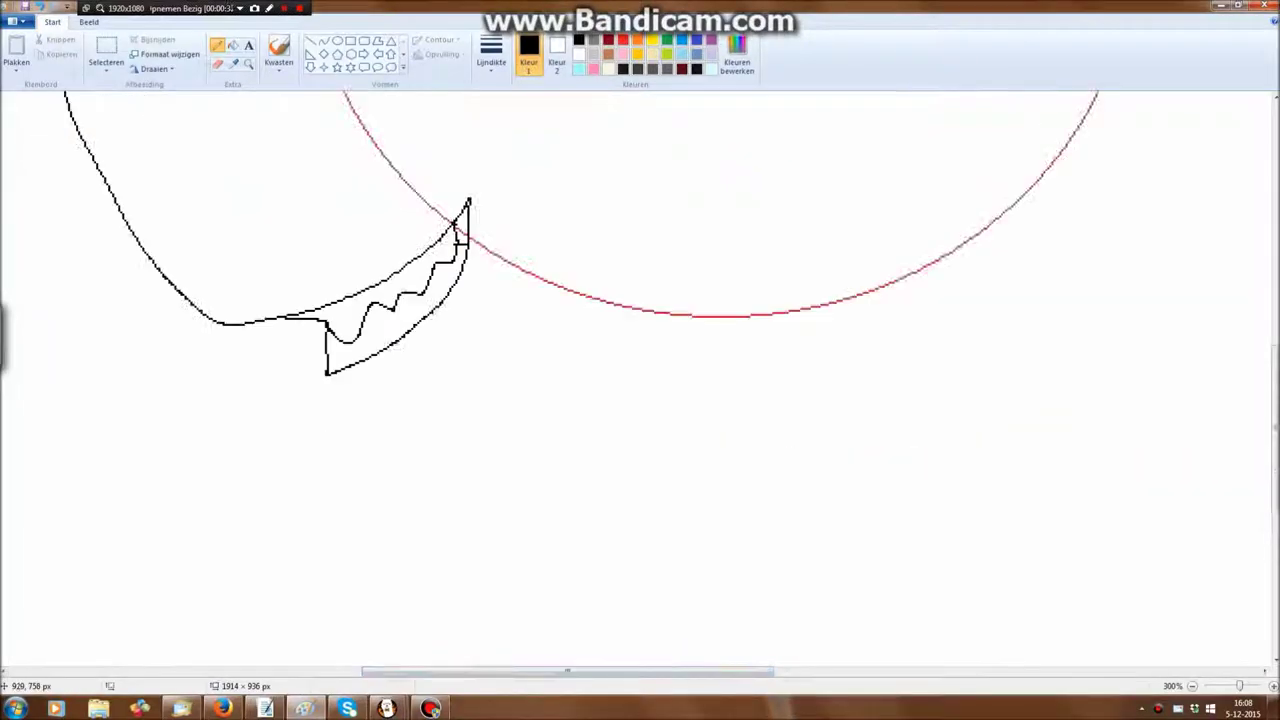
mouse_move(326, 374)
mouse_down()
mouse_move(338, 451)
mouse_move(432, 477)
mouse_move(430, 453)
mouse_move(518, 403)
mouse_move(533, 368)
mouse_move(519, 365)
mouse_move(556, 302)
mouse_move(596, 501)
mouse_move(521, 578)
mouse_up()
Draw the front outline of the throat and chest with pointed fur tufts, ending in a lower edge curving toward the back
scroll(575, 573, down, 2)
drag(575, 671, 617, 671)
scroll(640, 560, down, 2)
scroll(742, 470, up, 1)
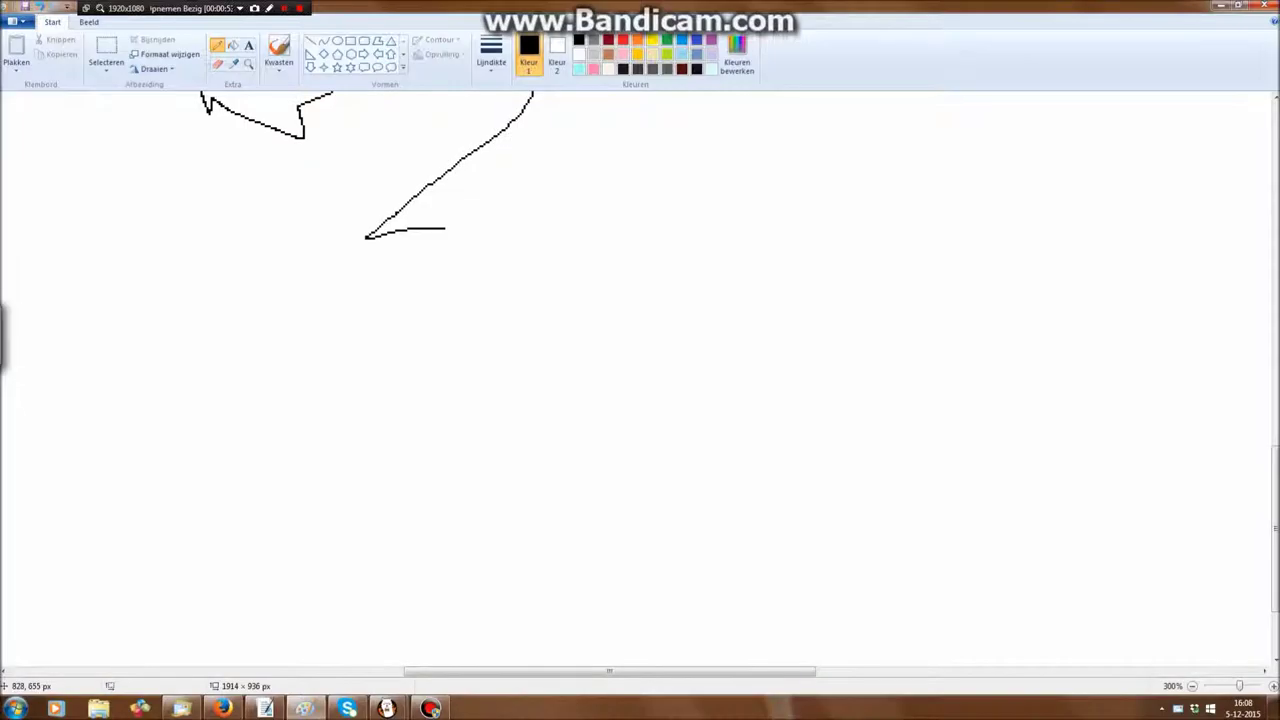
mouse_move(445, 229)
mouse_down()
mouse_move(392, 396)
mouse_move(423, 492)
mouse_move(519, 616)
mouse_move(821, 518)
mouse_up()
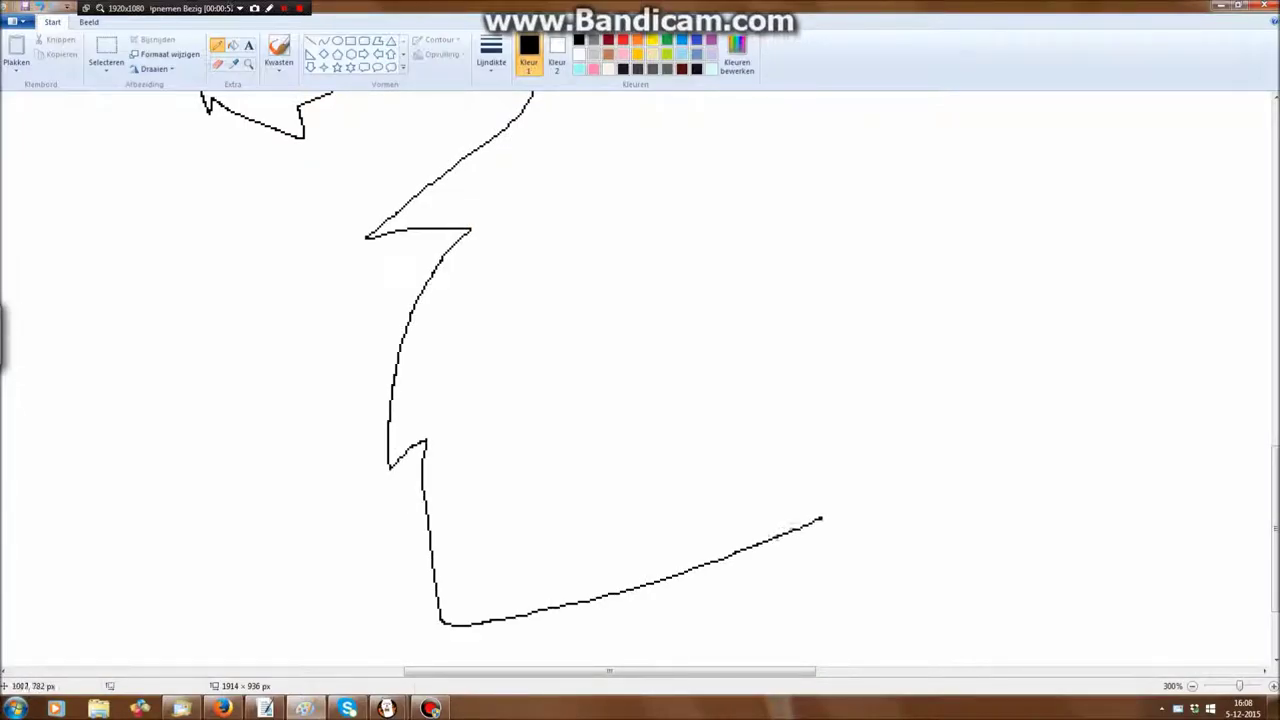
Draw the nose at the tip of the snout and outline the back of the head with cheek fur tufts
scroll(640, 380, up, 5)
drag(628, 671, 578, 671)
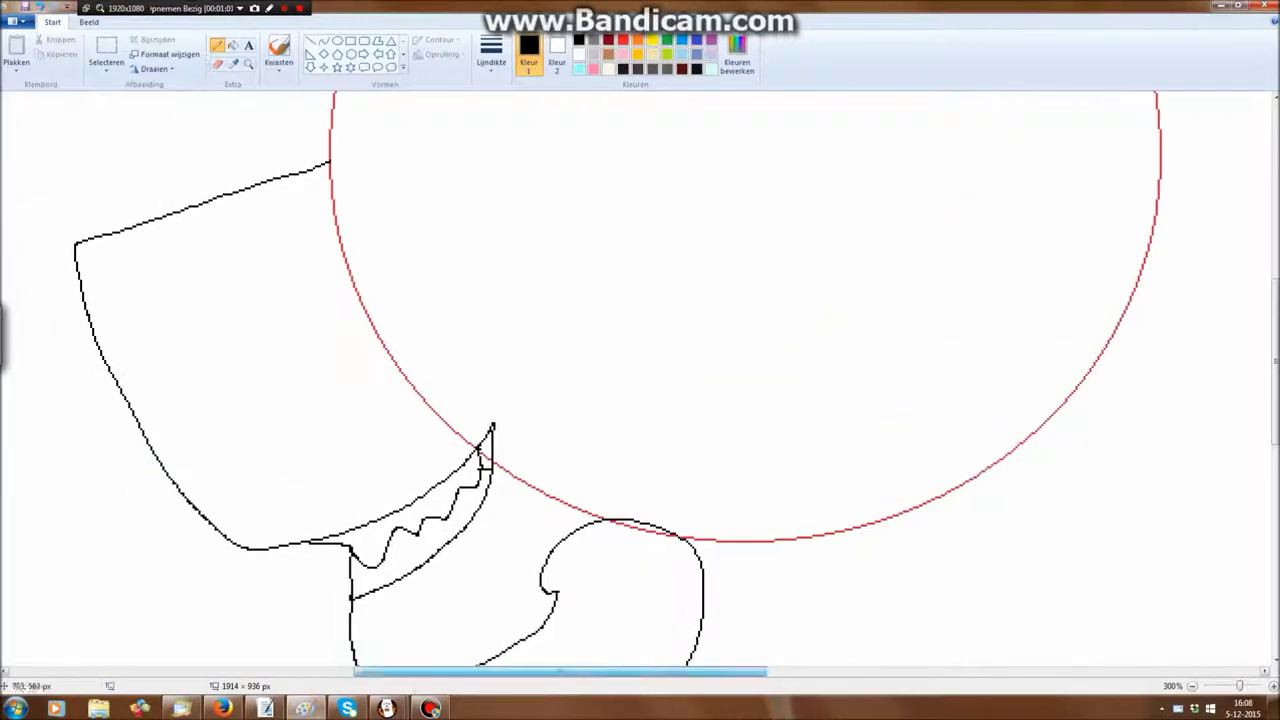
mouse_move(78, 252)
mouse_down()
mouse_move(186, 220)
mouse_move(118, 355)
mouse_up()
drag(713, 671, 857, 671)
scroll(640, 380, up, 4)
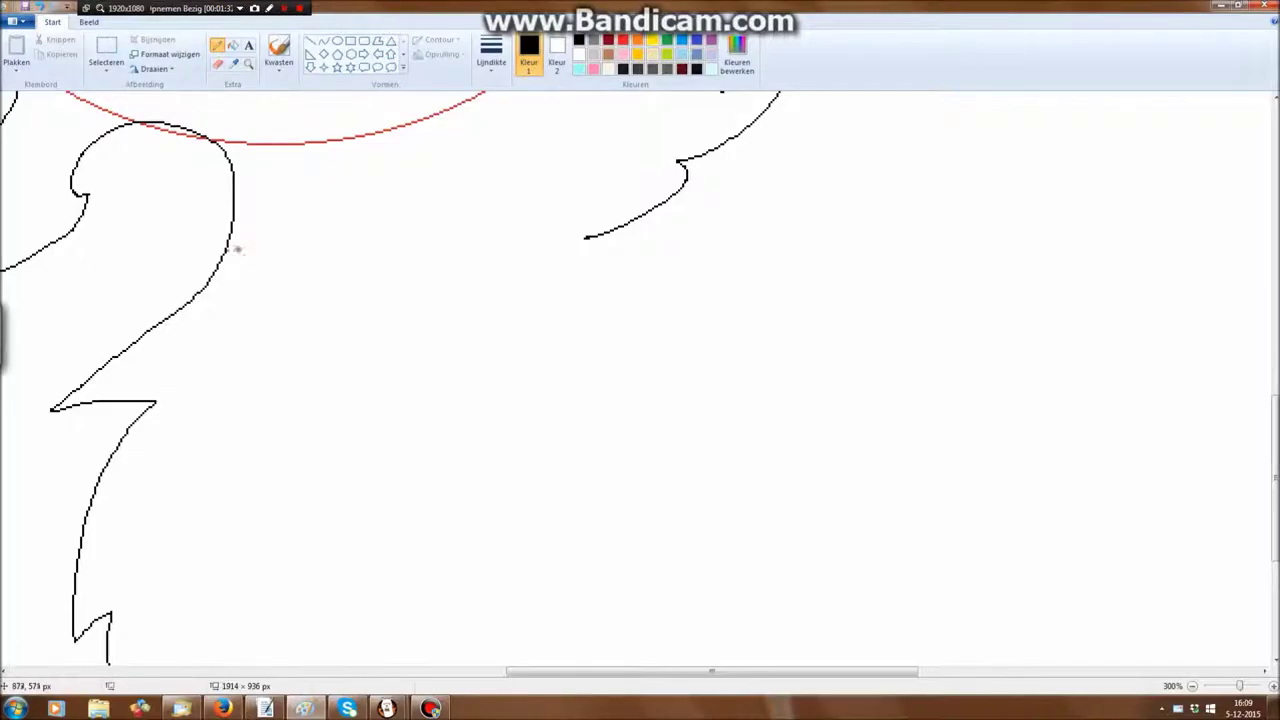
Draw the collar's upper and lower edges across the neck, with a square buckle and a strap loop beside it
drag(237, 250, 550, 237)
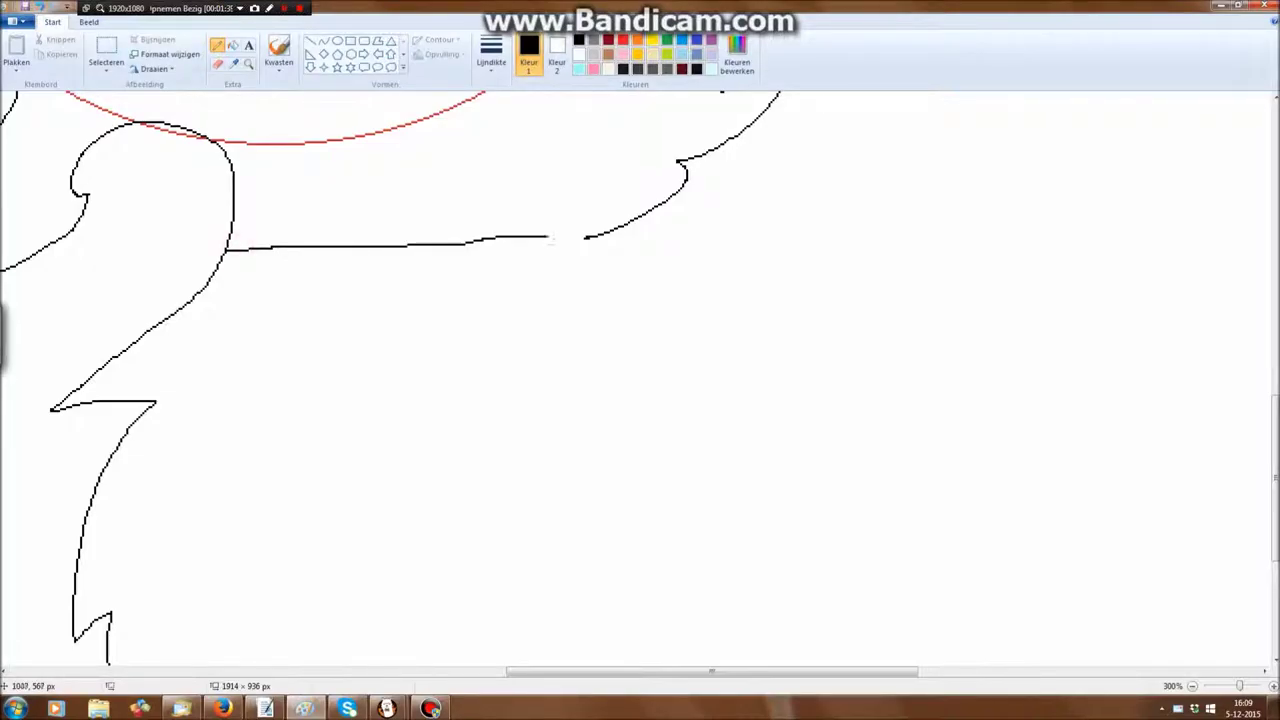
drag(184, 309, 320, 322)
mouse_move(263, 249)
mouse_down()
mouse_move(262, 324)
mouse_move(278, 278)
mouse_move(331, 285)
mouse_move(470, 384)
mouse_move(461, 268)
mouse_up()
drag(370, 248, 370, 320)
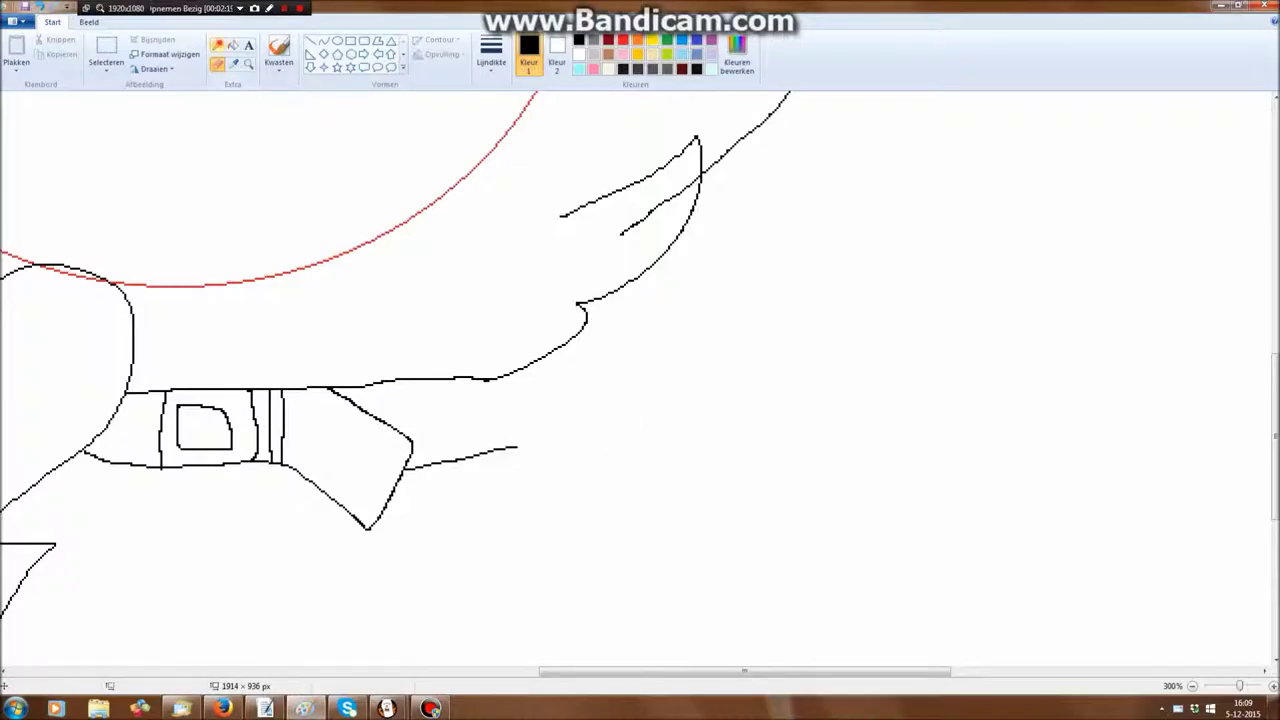
Extend the collar around the back of the neck, and replace the throat line crossing it with a closed front collar edge
click(217, 45)
mouse_move(517, 448)
mouse_down()
mouse_move(687, 346)
mouse_move(707, 297)
mouse_up()
click(217, 64)
drag(127, 389, 88, 443)
click(217, 45)
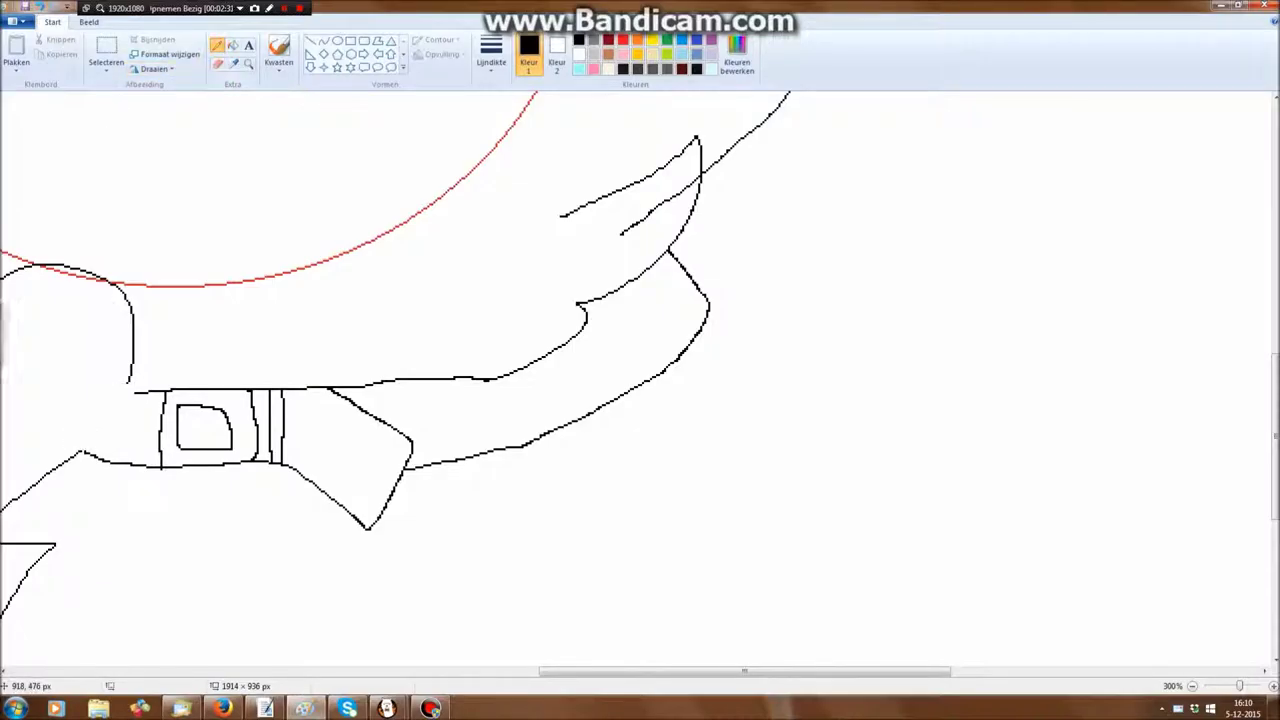
mouse_move(132, 388)
mouse_down()
mouse_move(106, 395)
mouse_move(82, 450)
mouse_up()
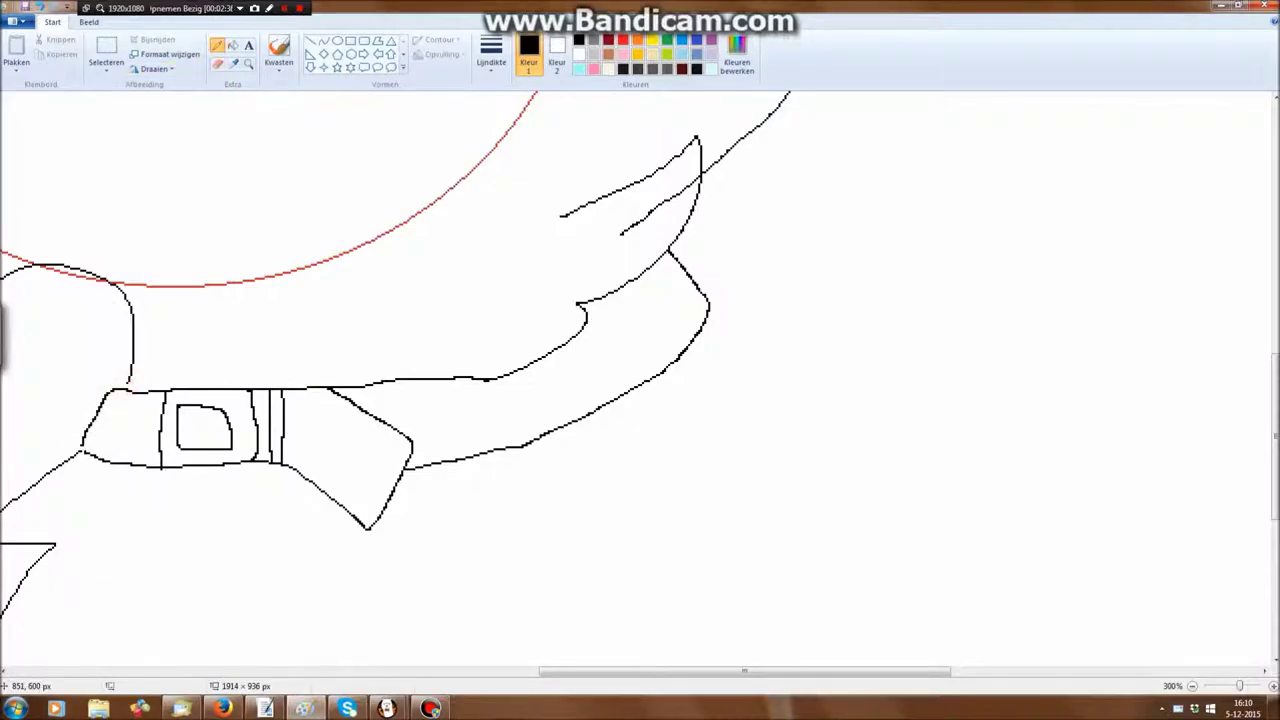
Draw the back outline with two small fur tufts running down from the rear end of the collar
scroll(640, 380, down, 3)
scroll(640, 380, up, 2)
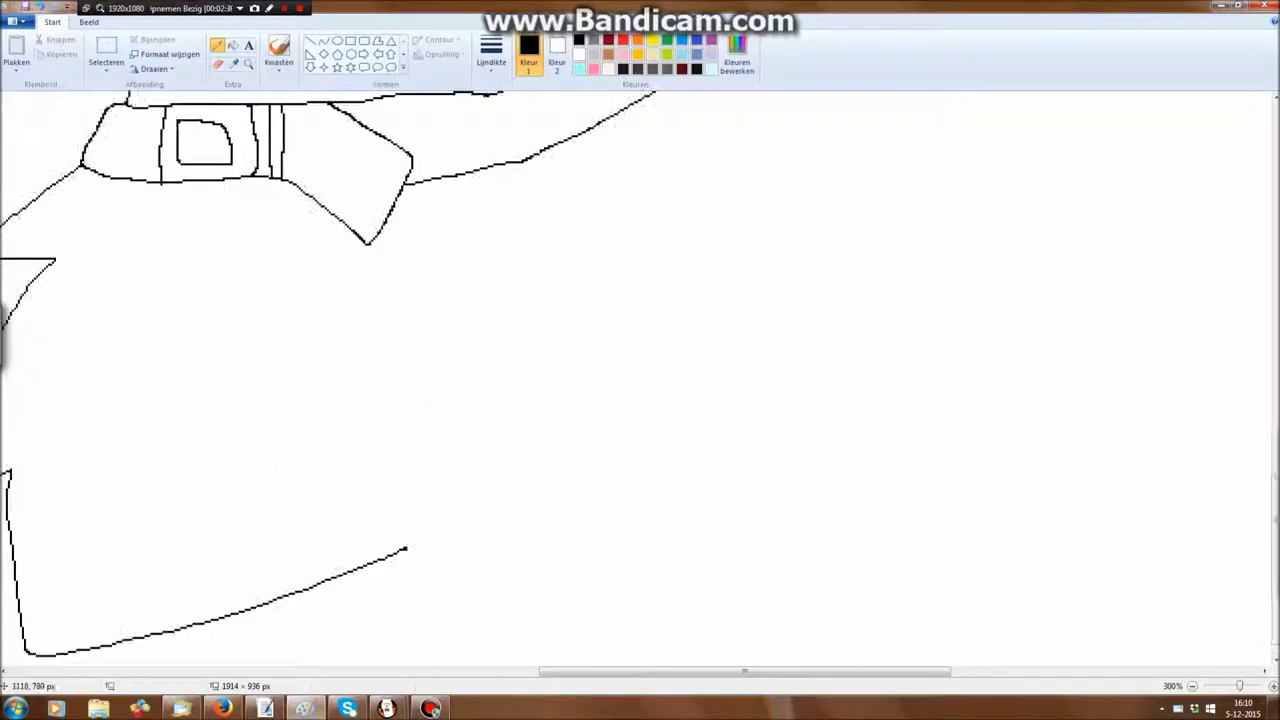
mouse_move(708, 160)
mouse_down()
mouse_move(808, 200)
mouse_move(900, 362)
mouse_up()
key(ctrl+z)
mouse_move(708, 162)
mouse_down()
mouse_move(851, 357)
mouse_move(918, 512)
mouse_move(843, 643)
mouse_up()
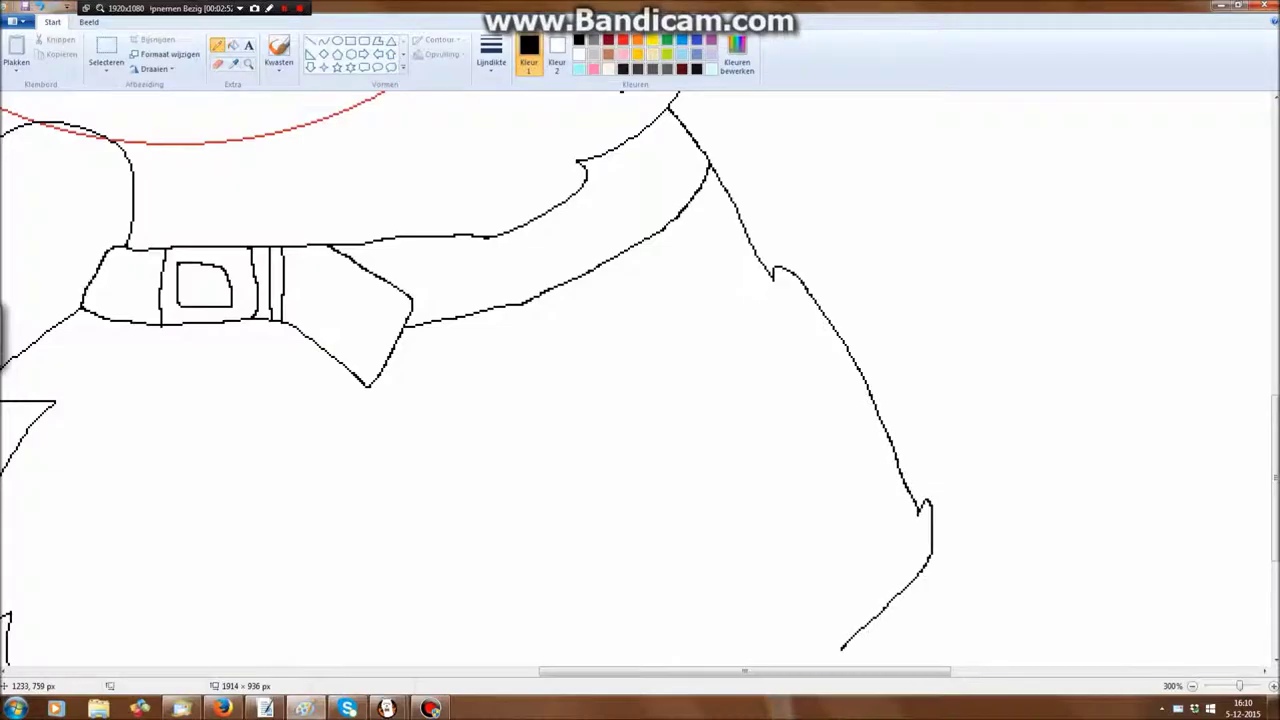
Draw a lower bottom edge for the chest joining the back to the front outline, and erase the old line above it
scroll(843, 643, down, 2)
scroll(843, 643, left, 2)
mouse_move(1063, 362)
mouse_down()
mouse_move(800, 506)
mouse_move(608, 572)
mouse_move(321, 620)
mouse_up()
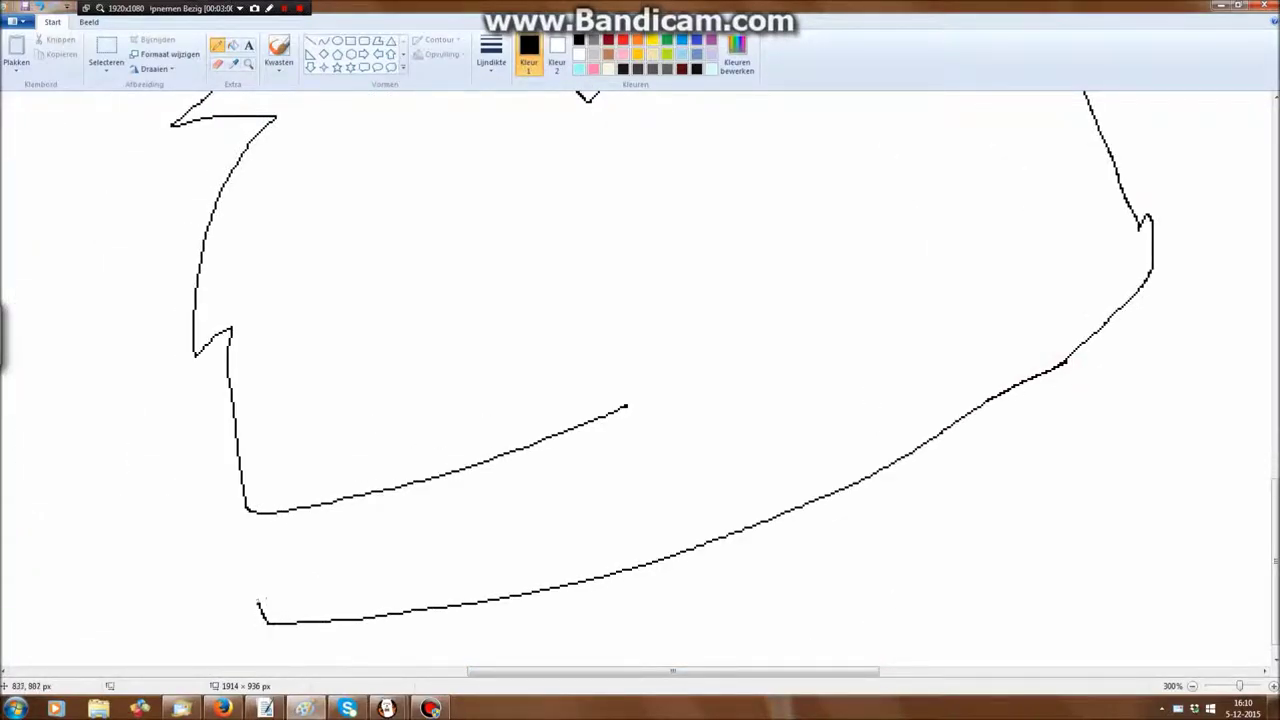
click(217, 63)
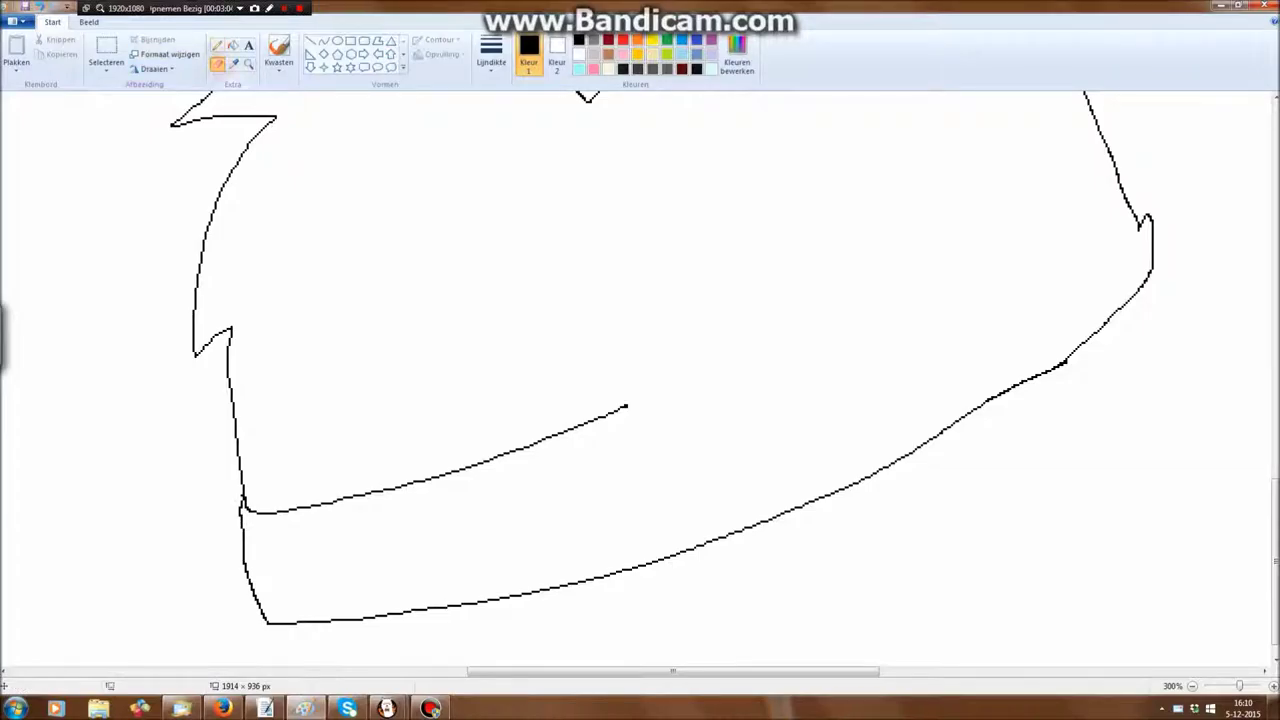
drag(626, 403, 537, 443)
mouse_move(248, 505)
mouse_down()
mouse_move(319, 510)
mouse_move(503, 464)
mouse_move(535, 435)
mouse_move(363, 481)
mouse_up()
click(217, 45)
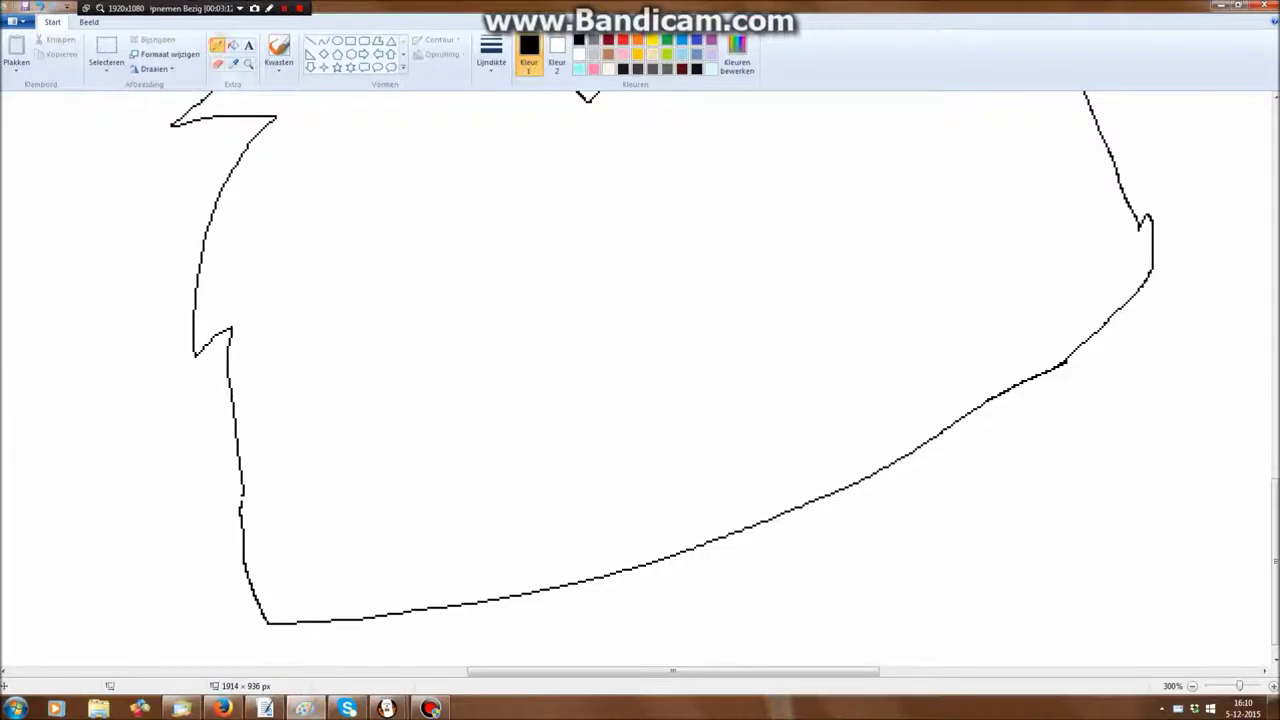
Erase the stray head line that crosses into the cheek fur tuft
scroll(238, 460, down, 1)
scroll(241, 467, up, 10)
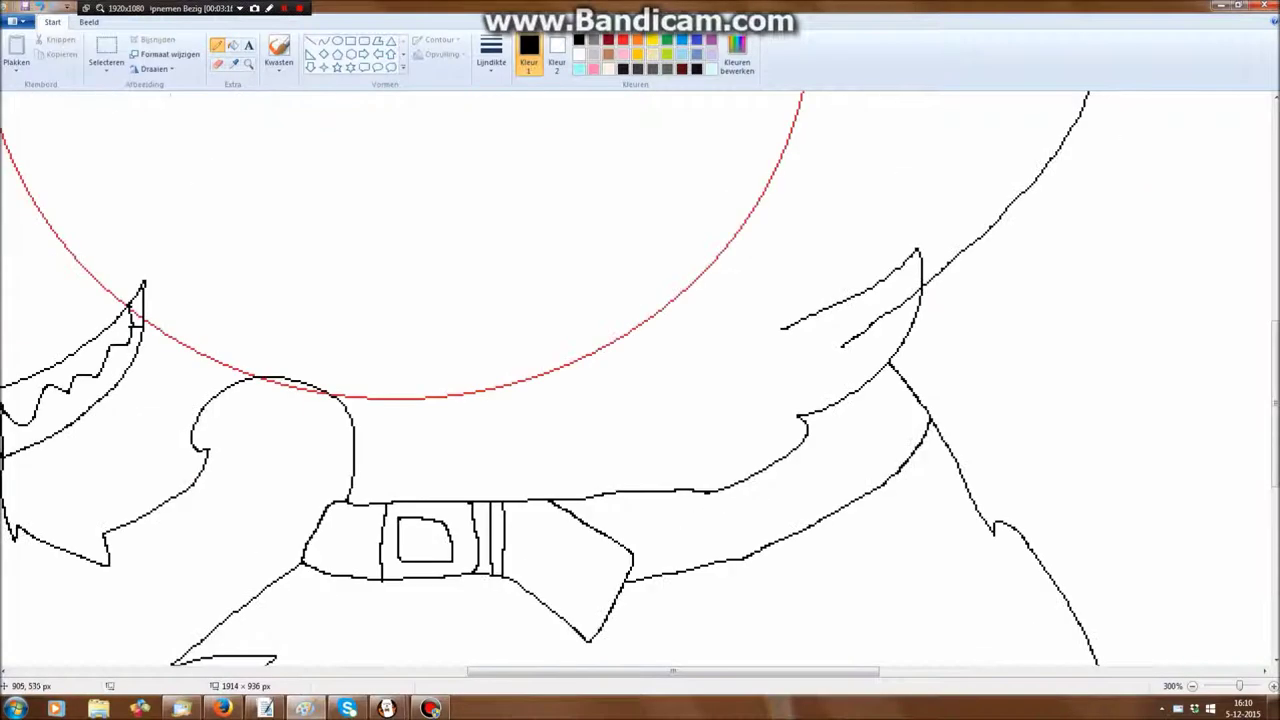
click(217, 63)
mouse_move(843, 346)
mouse_down()
mouse_move(918, 277)
mouse_move(898, 305)
mouse_up()
click(217, 45)
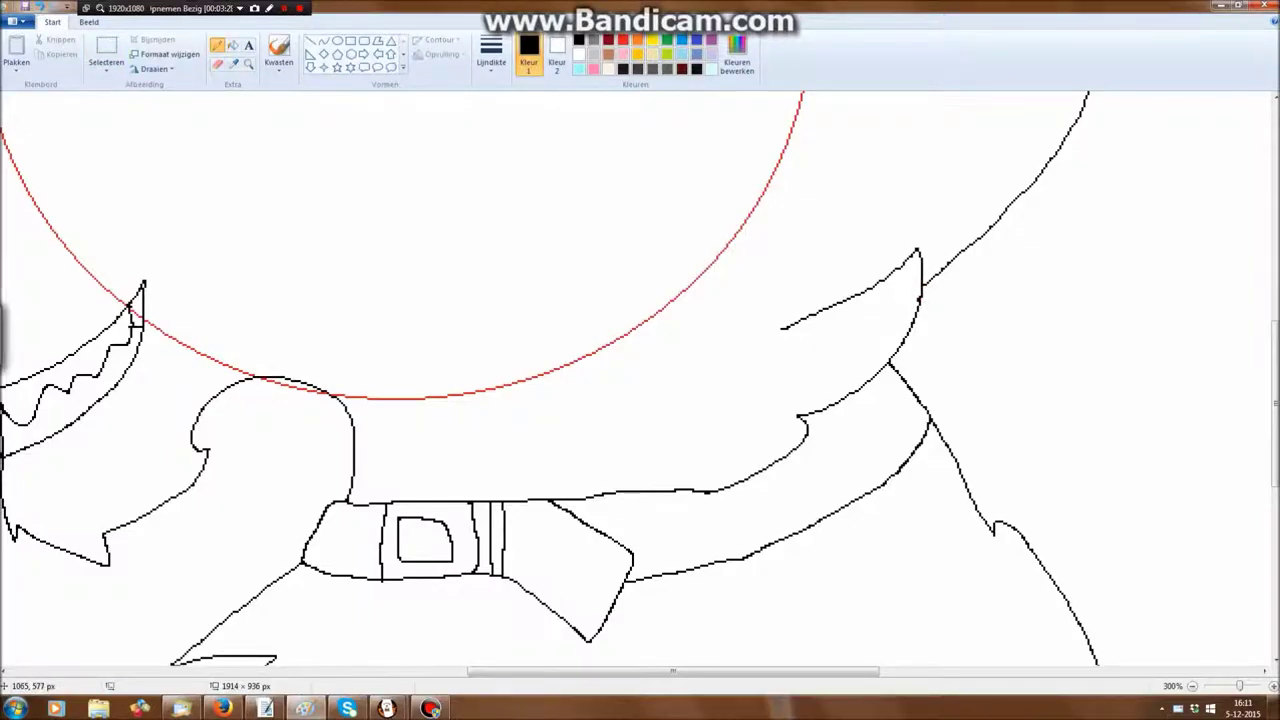
Draw the top of the head with two pointed fur tufts, curving down to meet the snout
scroll(640, 380, up, 6)
scroll(640, 380, left, 4)
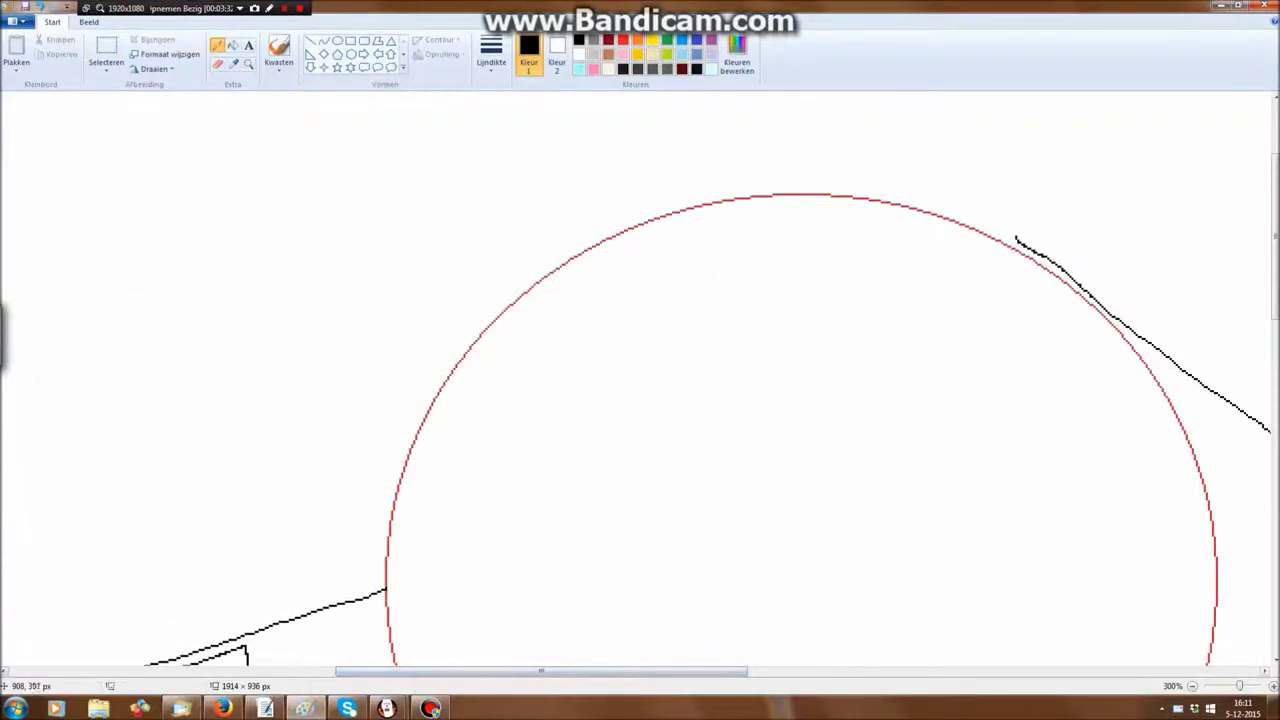
mouse_move(1016, 238)
mouse_down()
mouse_move(775, 110)
mouse_move(798, 142)
mouse_move(442, 196)
mouse_move(427, 258)
mouse_move(318, 429)
mouse_move(322, 604)
mouse_up()
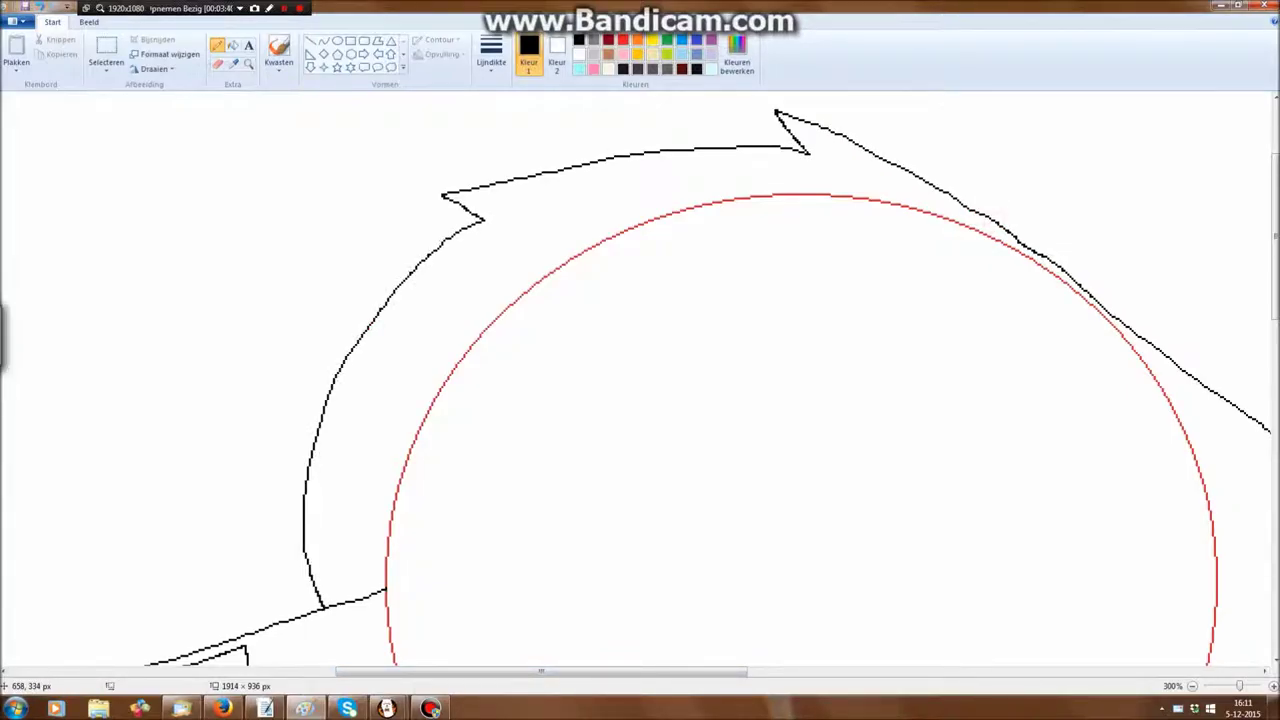
Draw two curved, hook-shaped spikes on the collar, one at its middle and one at its rear edge
scroll(323, 604, down, 10)
drag(500, 671, 605, 671)
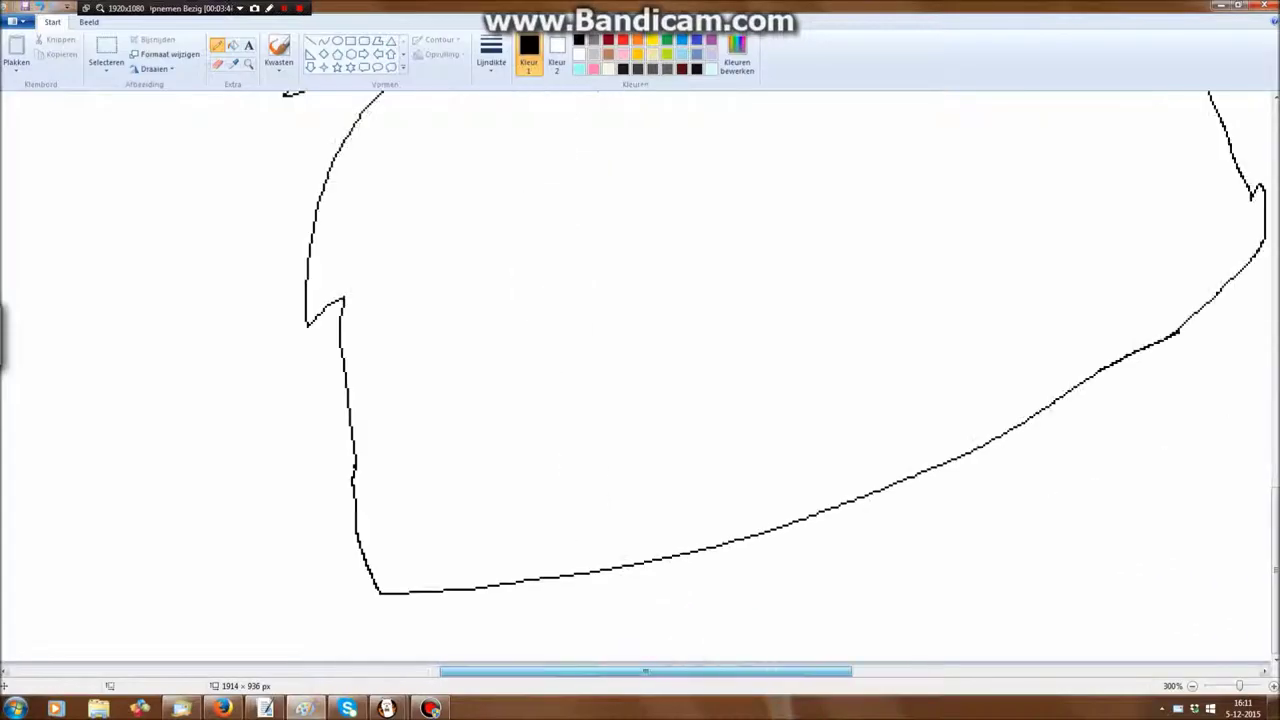
scroll(640, 380, up, 10)
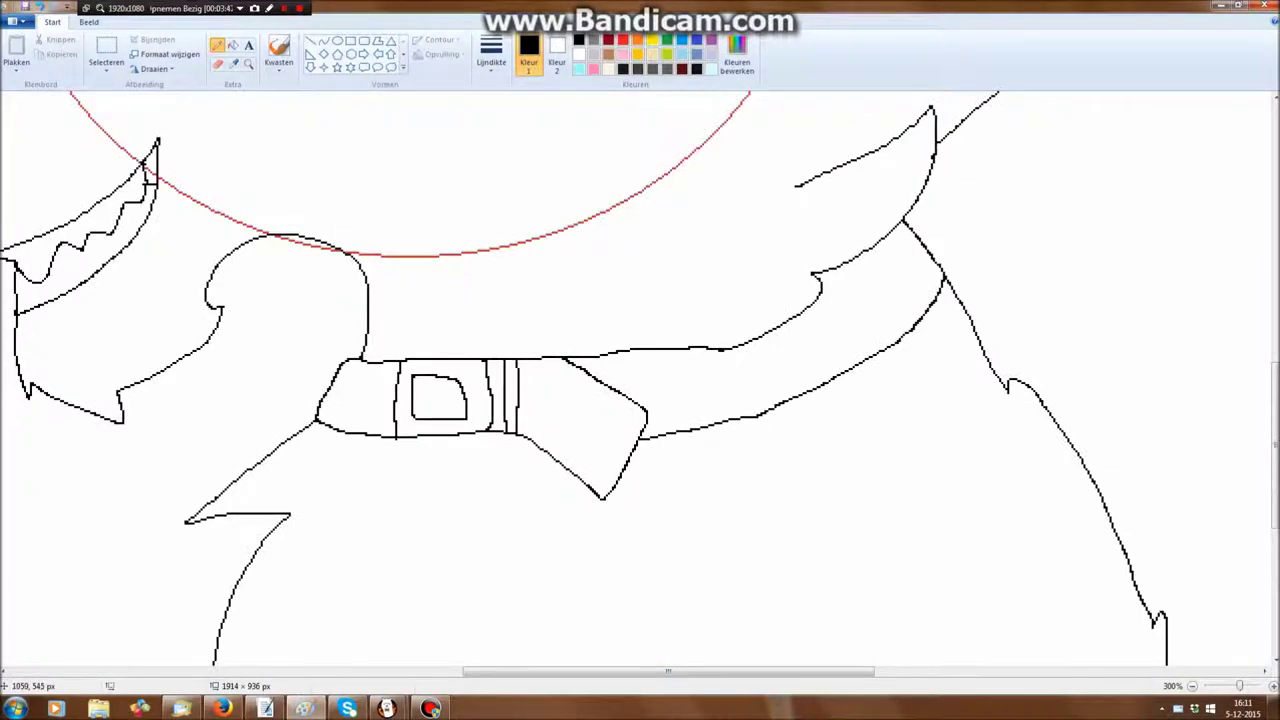
mouse_move(738, 362)
mouse_down()
mouse_move(678, 446)
mouse_move(754, 478)
mouse_move(770, 521)
mouse_up()
drag(738, 362, 777, 559)
mouse_move(918, 230)
mouse_down()
mouse_move(1014, 192)
mouse_move(1086, 288)
mouse_move(960, 274)
mouse_up()
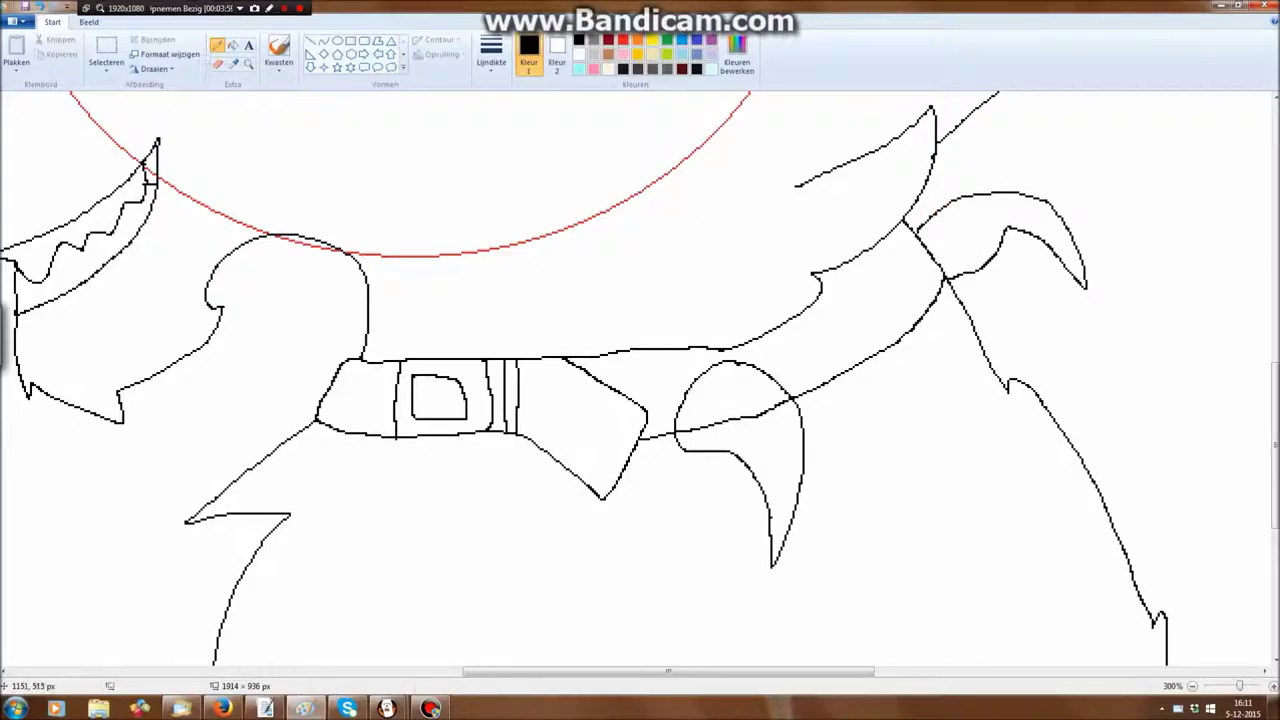
Erase the collar line inside the middle spike and short sections of the collar's edges and strap end
click(218, 63)
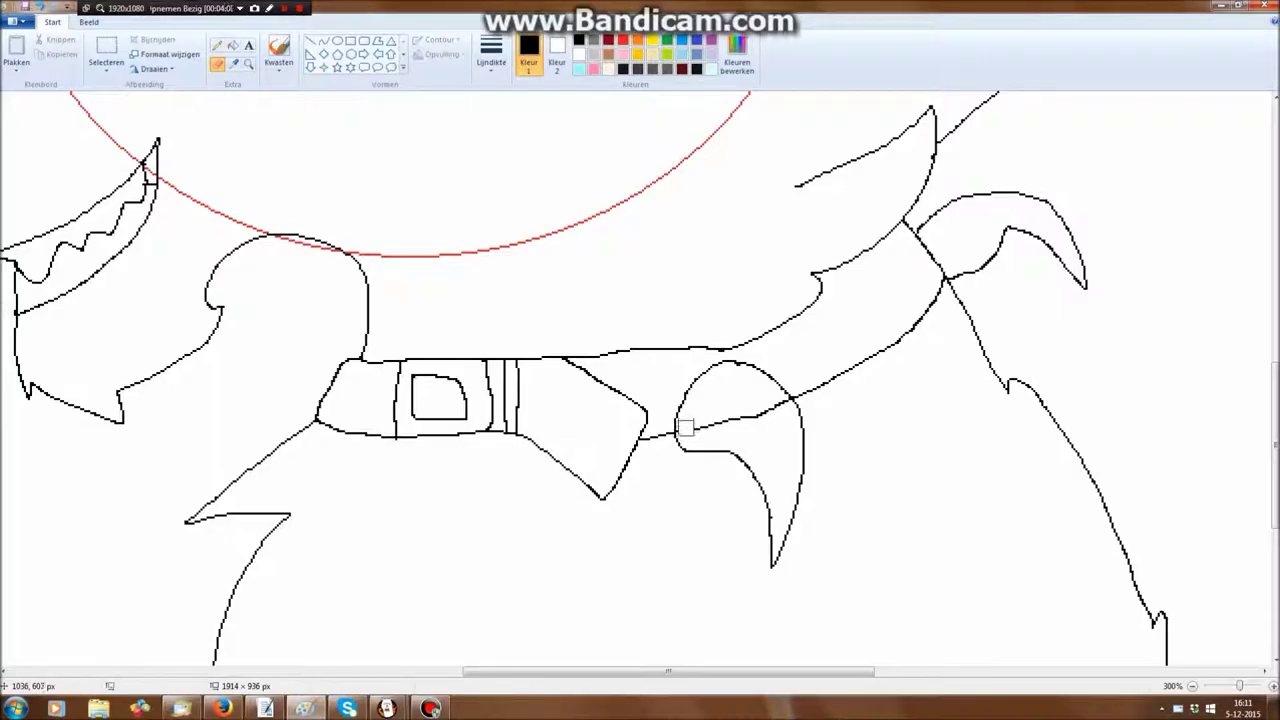
mouse_move(684, 426)
mouse_down()
mouse_move(780, 406)
mouse_move(914, 272)
mouse_move(661, 380)
mouse_move(824, 383)
mouse_move(898, 342)
mouse_up()
drag(615, 485, 631, 461)
drag(620, 350, 688, 350)
Draw jagged tears across the gaps in the strap end and in the collar's upper and lower edges
click(217, 45)
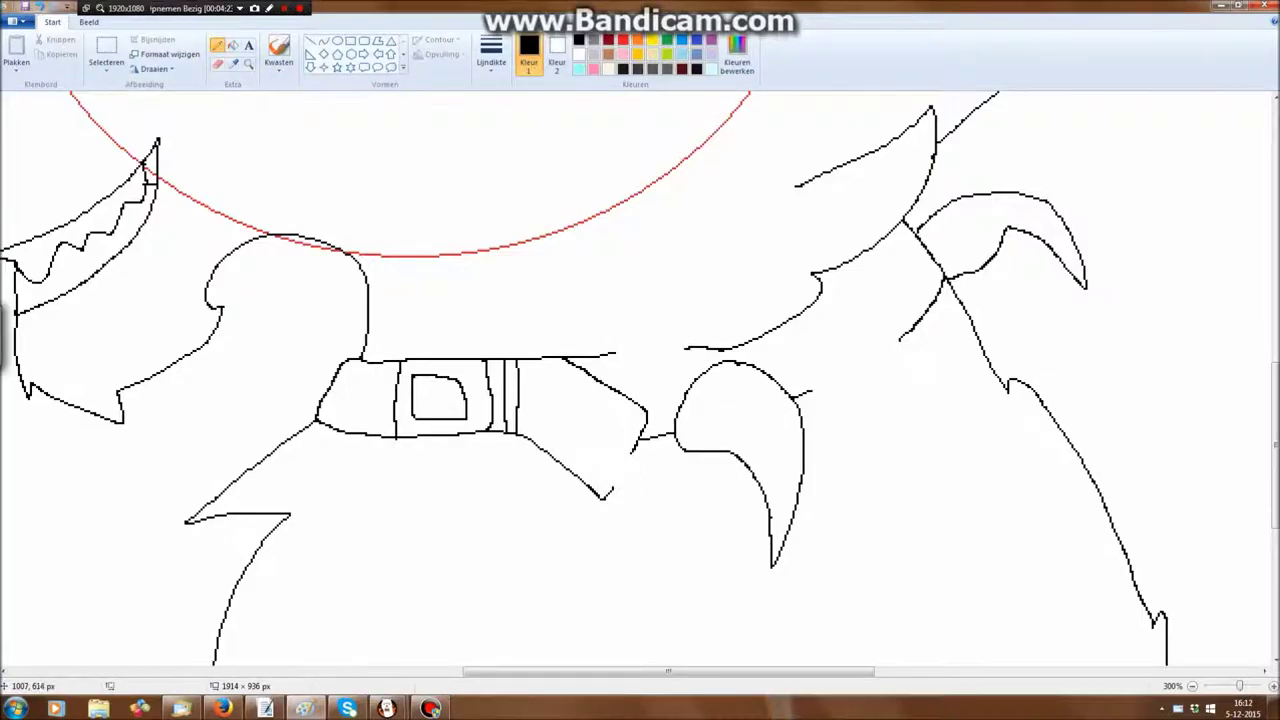
drag(605, 430, 612, 452)
mouse_move(615, 352)
mouse_down()
mouse_move(640, 376)
mouse_move(684, 349)
mouse_up()
mouse_move(812, 393)
mouse_down()
mouse_move(862, 330)
mouse_move(895, 338)
mouse_up()
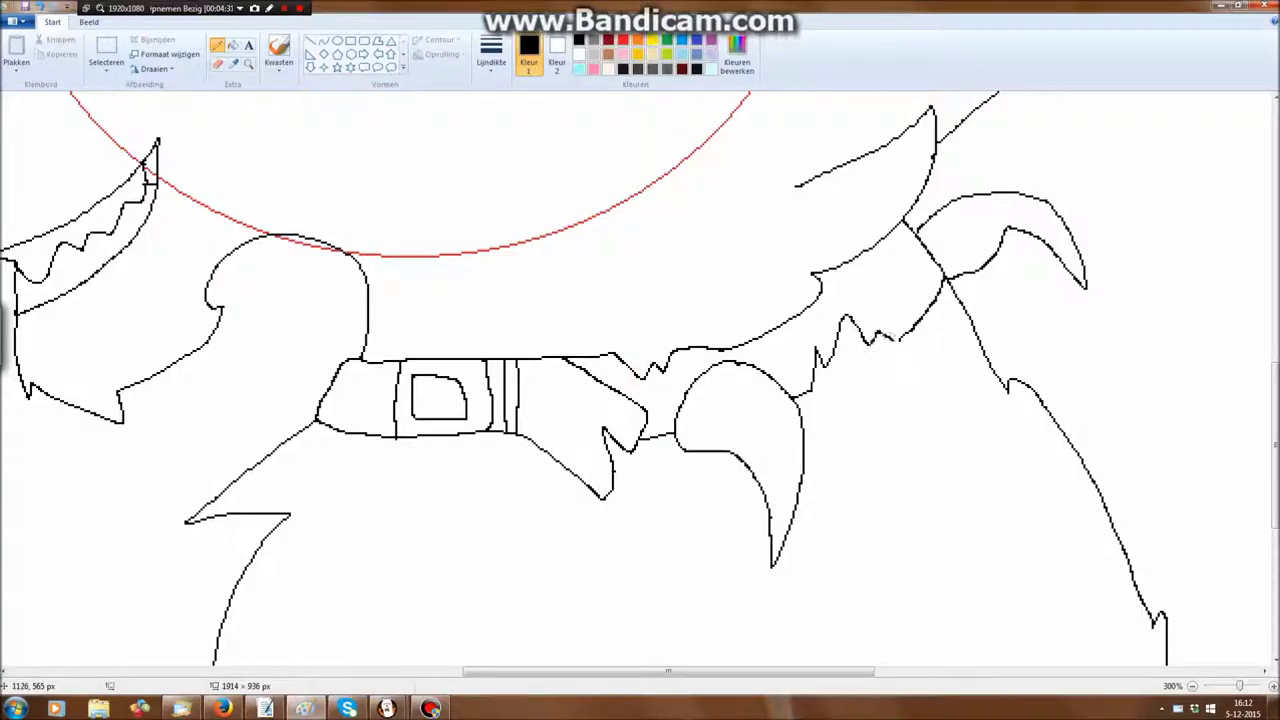
Add a small round hole to the collar strap with the ellipse shape and draw the buckle's pin
click(337, 41)
drag(531, 392, 559, 419)
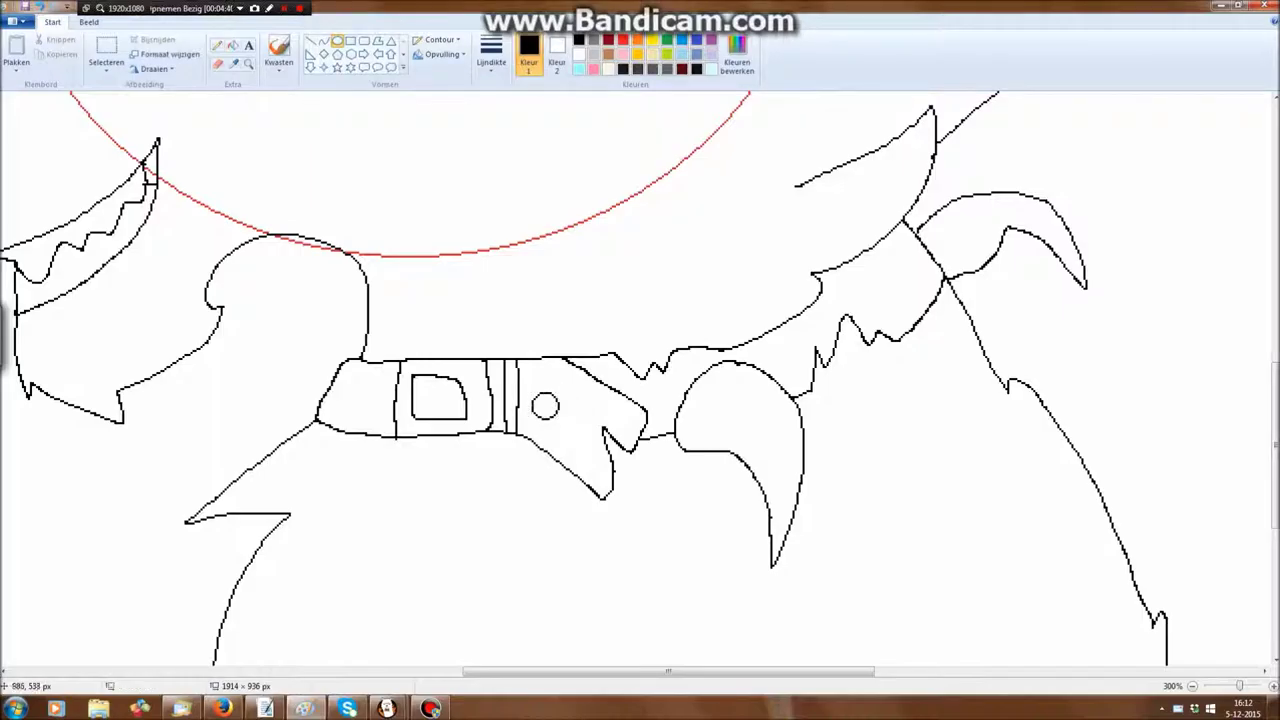
click(217, 45)
drag(466, 395, 503, 395)
Draw an open round brow marking and a slanted, rounded rectangular eye outline near the front of the guide circle
scroll(521, 401, up, 6)
scroll(521, 401, down, 3)
click(1192, 686)
click(1192, 686)
click(249, 63)
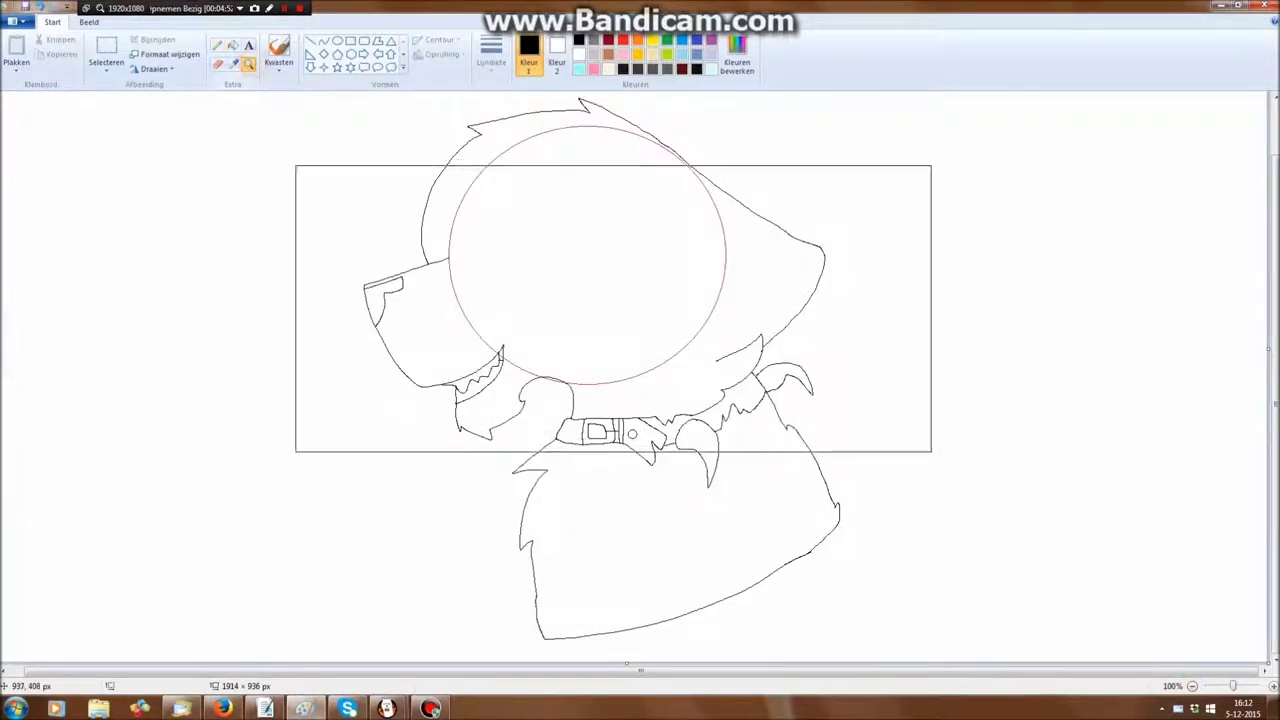
click(577, 280)
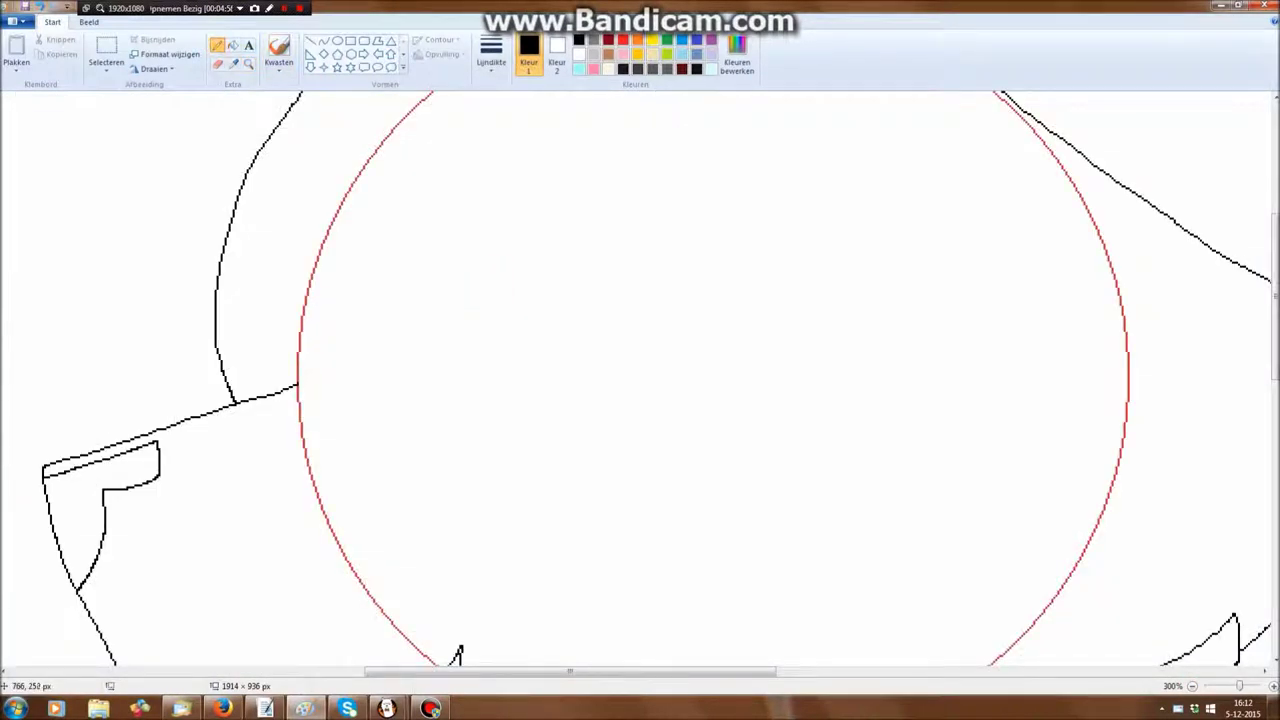
mouse_move(444, 150)
mouse_down()
mouse_move(406, 185)
mouse_move(468, 178)
mouse_up()
drag(370, 277, 509, 213)
mouse_move(370, 277)
mouse_down()
mouse_move(398, 382)
mouse_move(536, 333)
mouse_move(552, 311)
mouse_move(510, 214)
mouse_up()
Rework the eye's lower front corner into a small pointed tear duct and draw a narrow slit pupil
click(217, 64)
drag(390, 364, 402, 390)
click(217, 46)
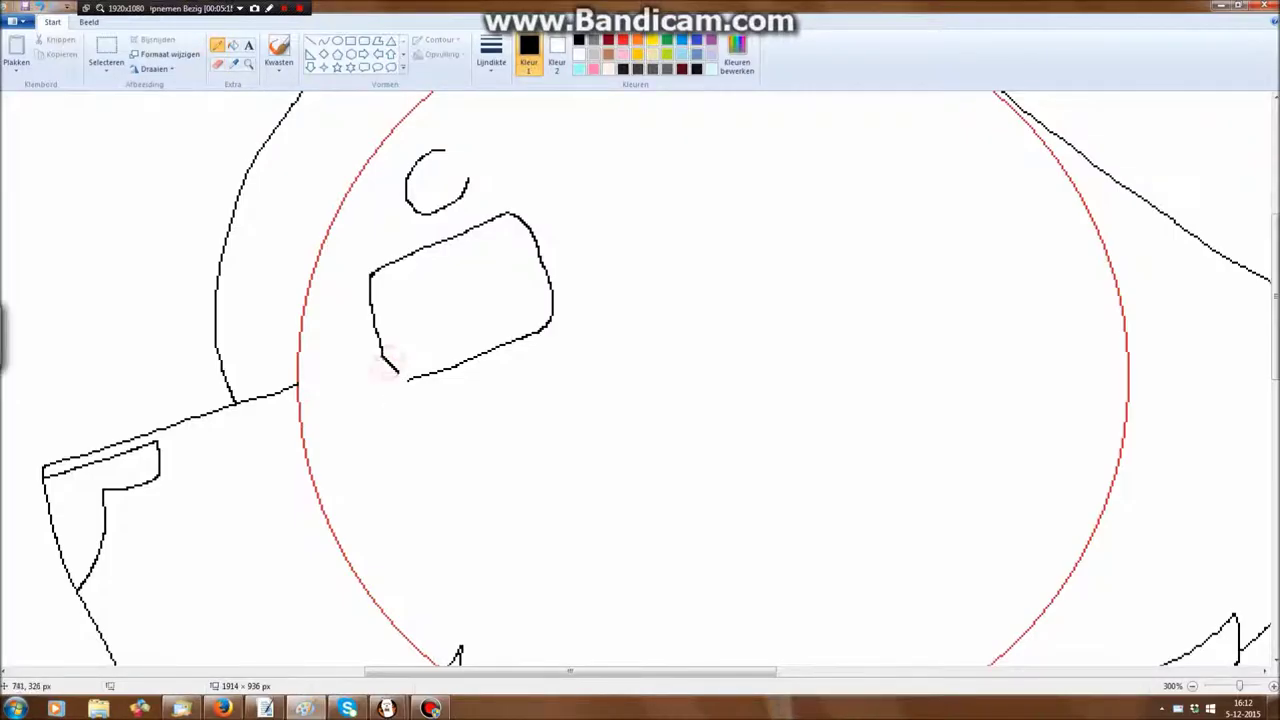
drag(383, 357, 378, 403)
drag(425, 293, 425, 292)
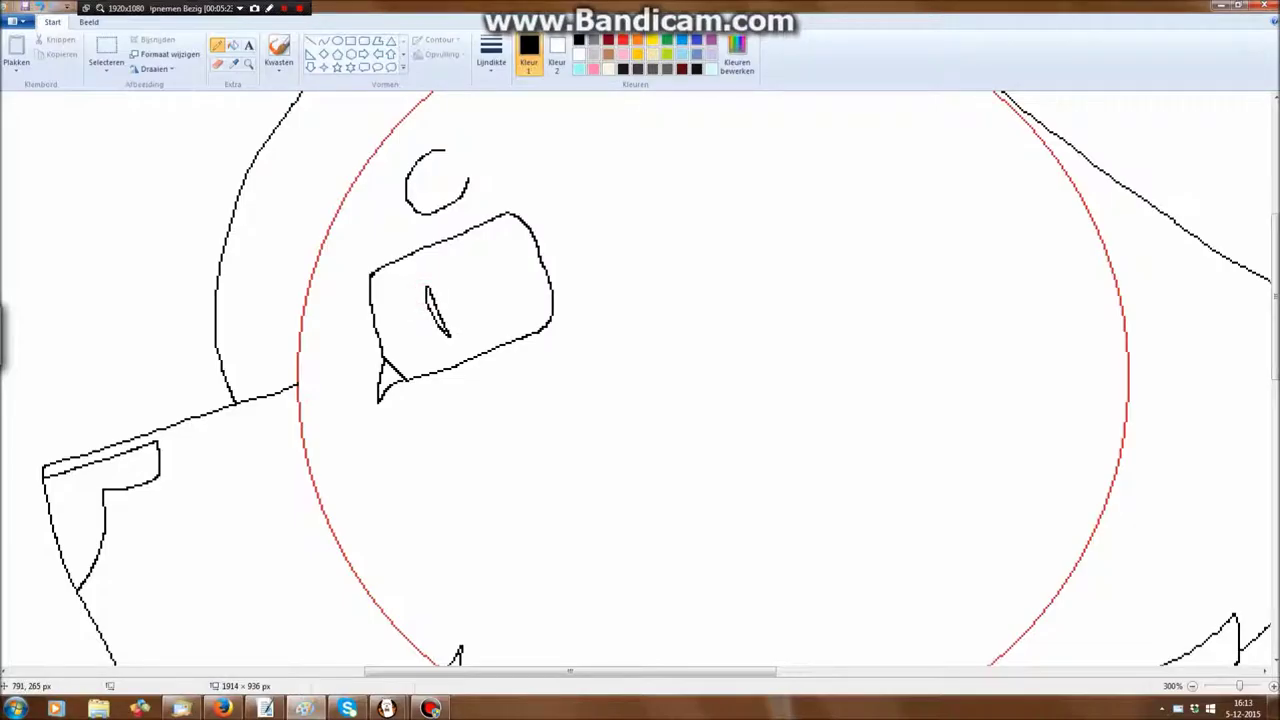
Erase the straight line across the eye's lower front corner and redraw it as a smooth curve
click(249, 64)
click(380, 335)
click(380, 334)
click(382, 332)
click(439, 208)
click(445, 208)
click(218, 64)
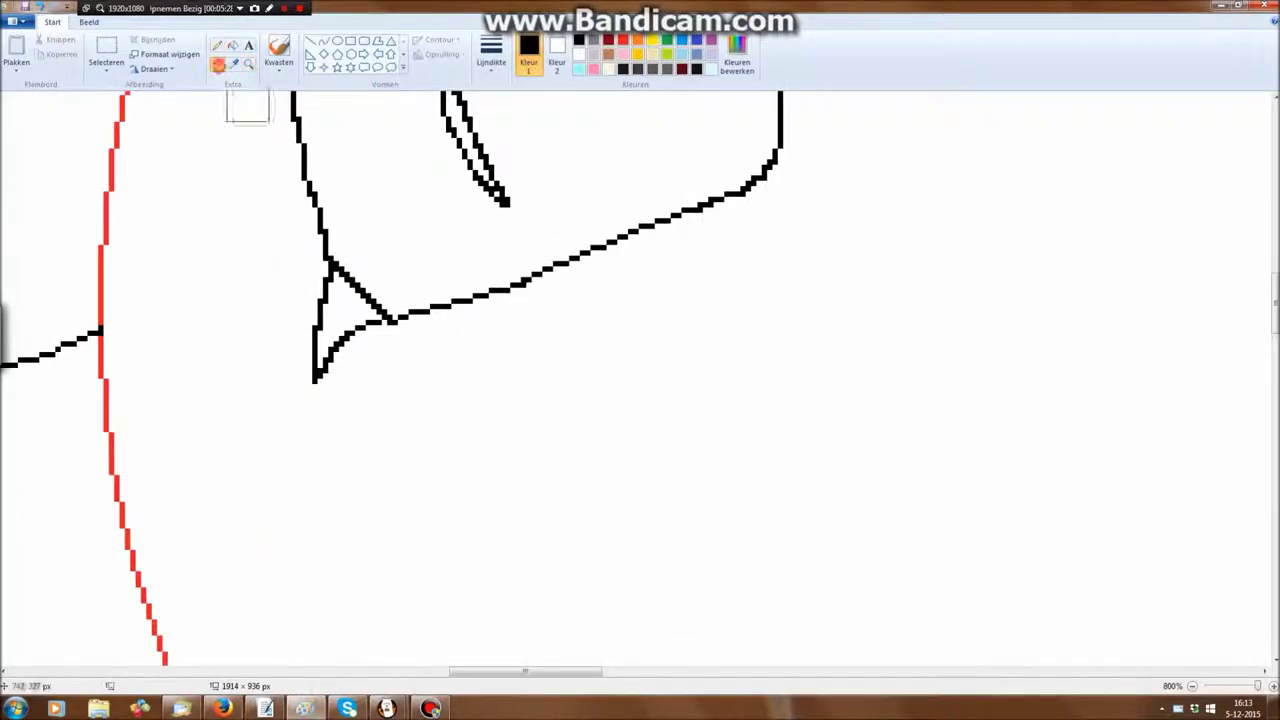
drag(344, 276, 376, 304)
click(217, 45)
mouse_move(325, 254)
mouse_down()
mouse_move(355, 302)
mouse_move(395, 320)
mouse_up()
Move the round brow marking down against the top edge of the eye and touch up the join
scroll(640, 380, up, 5)
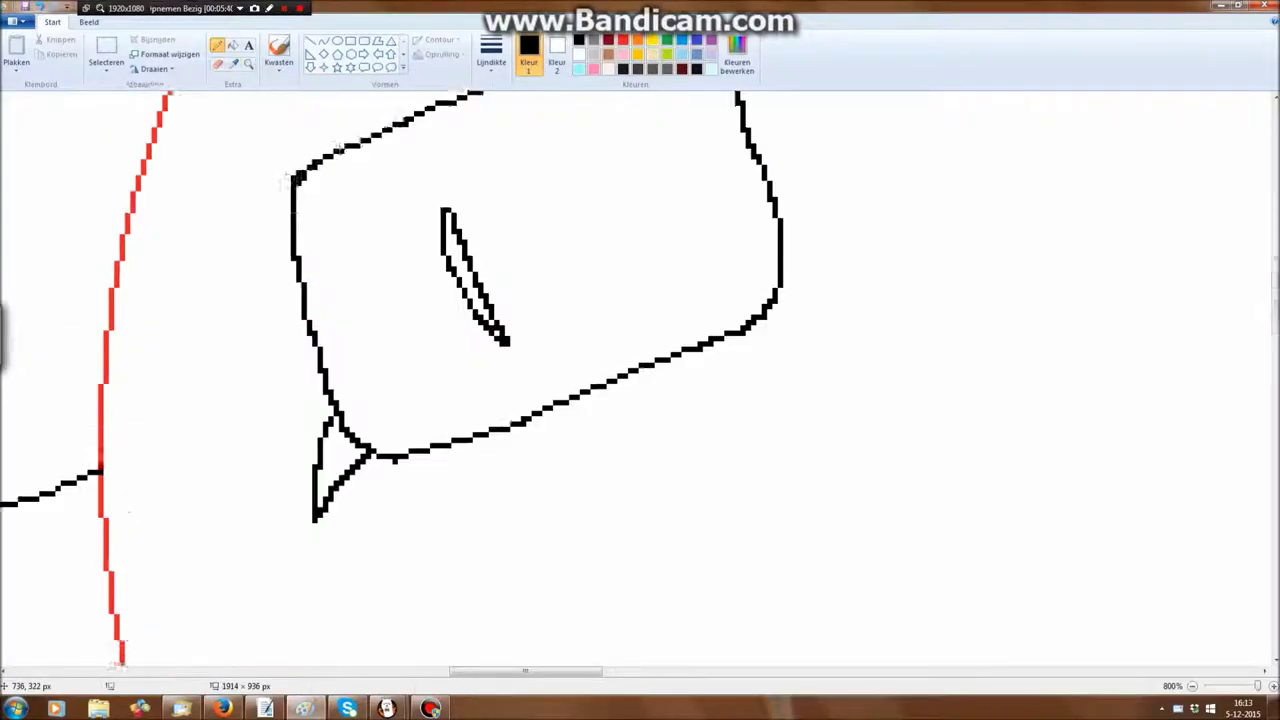
click(106, 55)
drag(380, 106, 558, 300)
mouse_move(470, 200)
mouse_down()
mouse_move(320, 280)
mouse_move(392, 356)
mouse_up()
click(217, 45)
drag(298, 456, 314, 440)
Fill the inside of the guide circle and the background around the head with red
scroll(640, 380, down, 8)
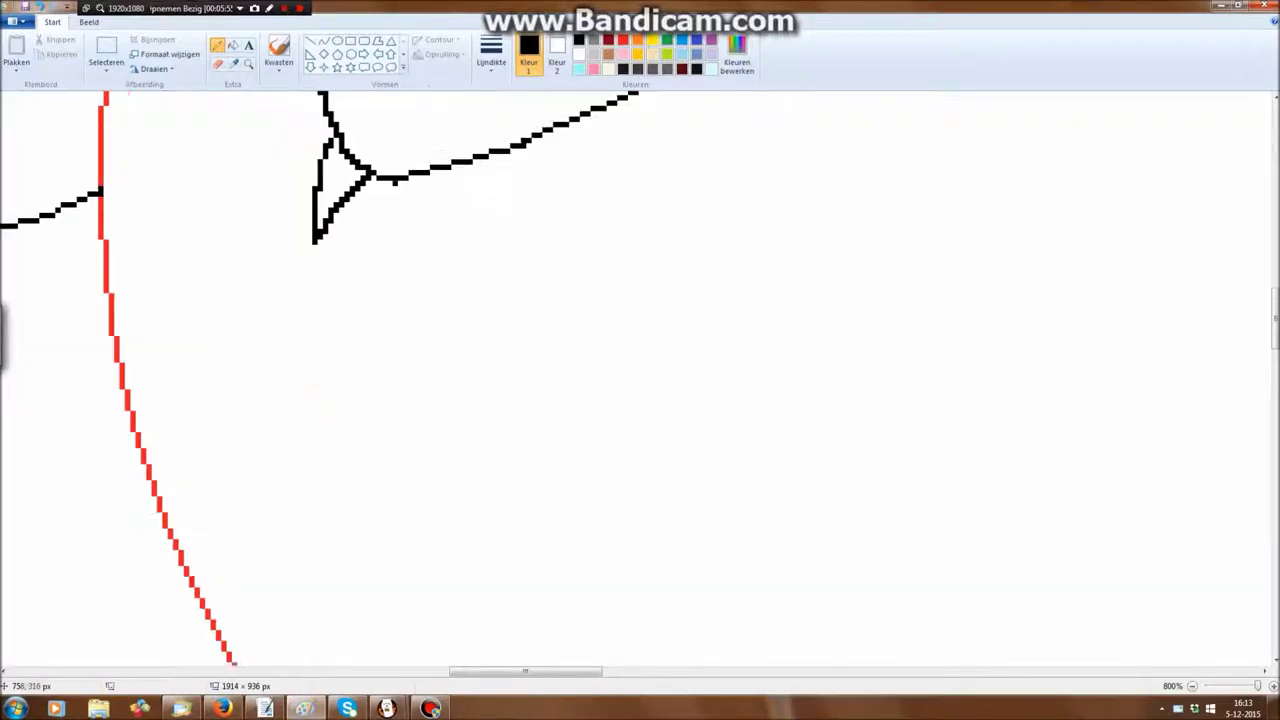
scroll(640, 380, down, 7)
click(233, 45)
click(623, 40)
click(602, 230)
click(715, 135)
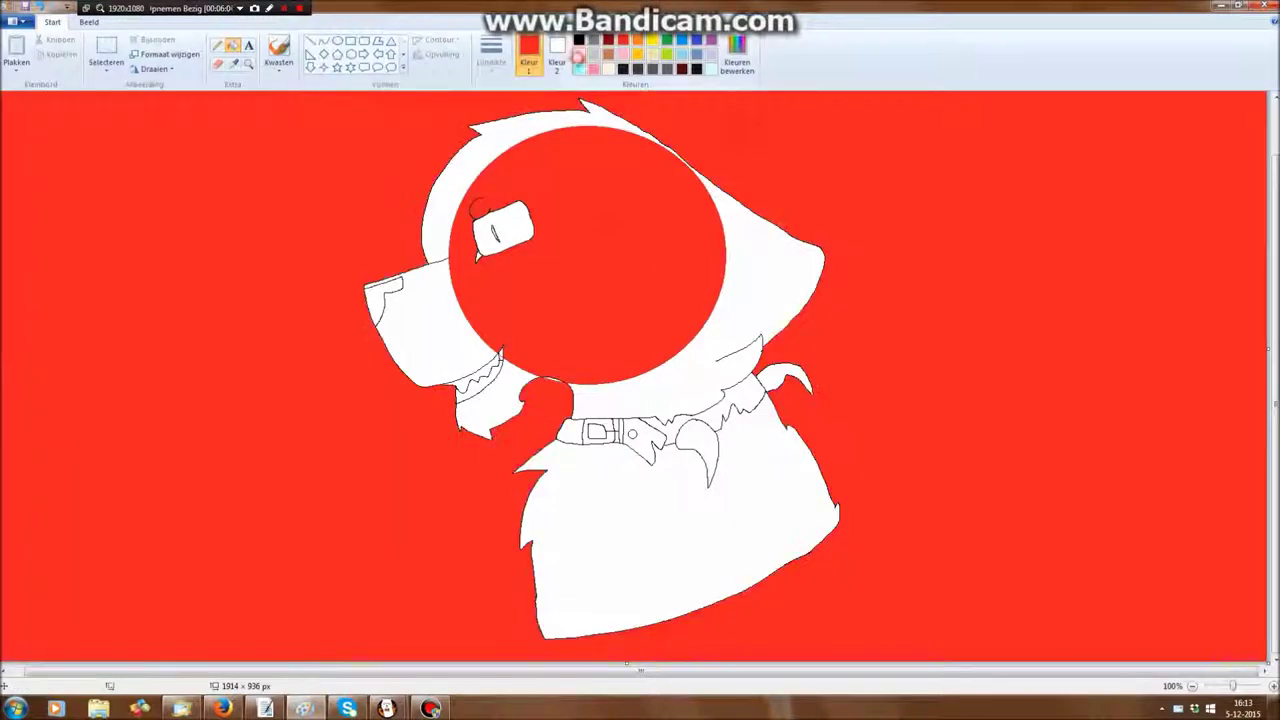
Fill the inside of the guide circle and the background around the head with white
click(579, 54)
click(602, 190)
click(740, 144)
Fill the narrow slit pupil of the eye with black
click(248, 64)
click(551, 292)
click(551, 292)
click(551, 292)
click(513, 281)
click(233, 45)
click(579, 40)
click(439, 260)
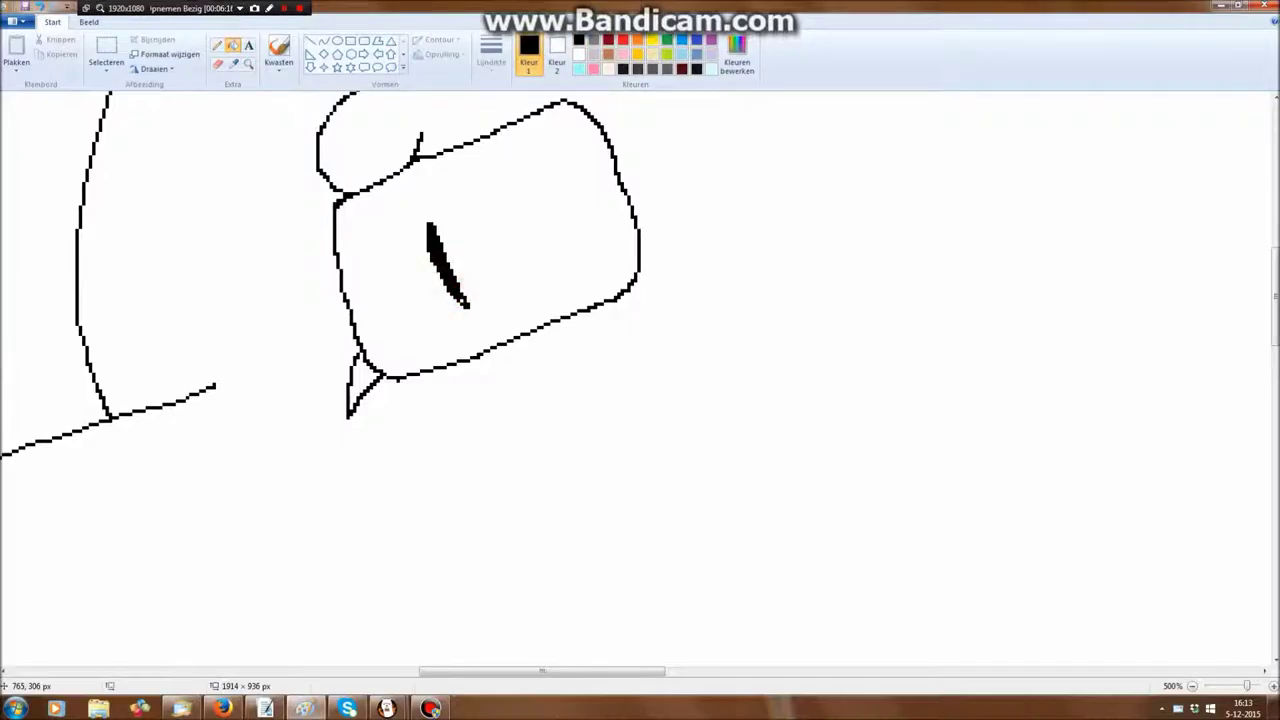
Choose bright cyan (RGB 0, 255, 255) and fill the eye around the pupil with it
click(737, 55)
click(571, 286)
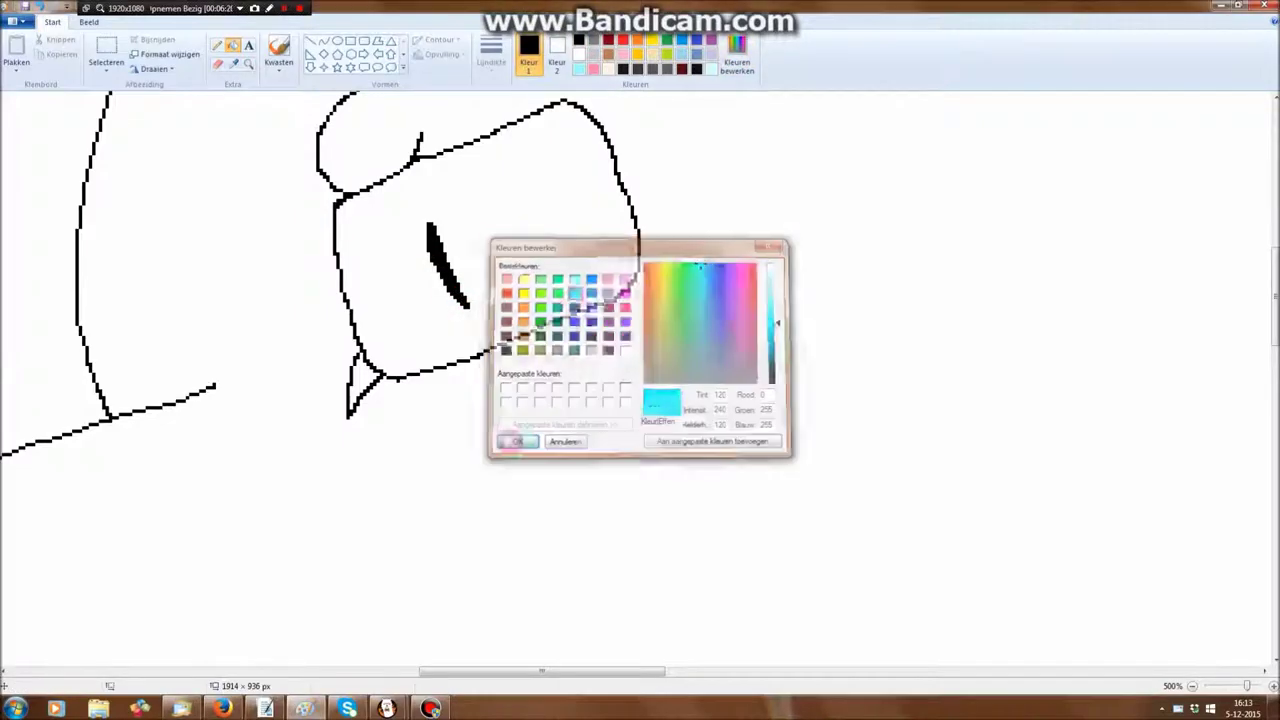
click(514, 440)
click(540, 200)
Mix a darker cyan (RGB 0, 193, 193), draw a line across the eye just below its upper edge and fill the band above it
click(737, 56)
drag(783, 323, 782, 337)
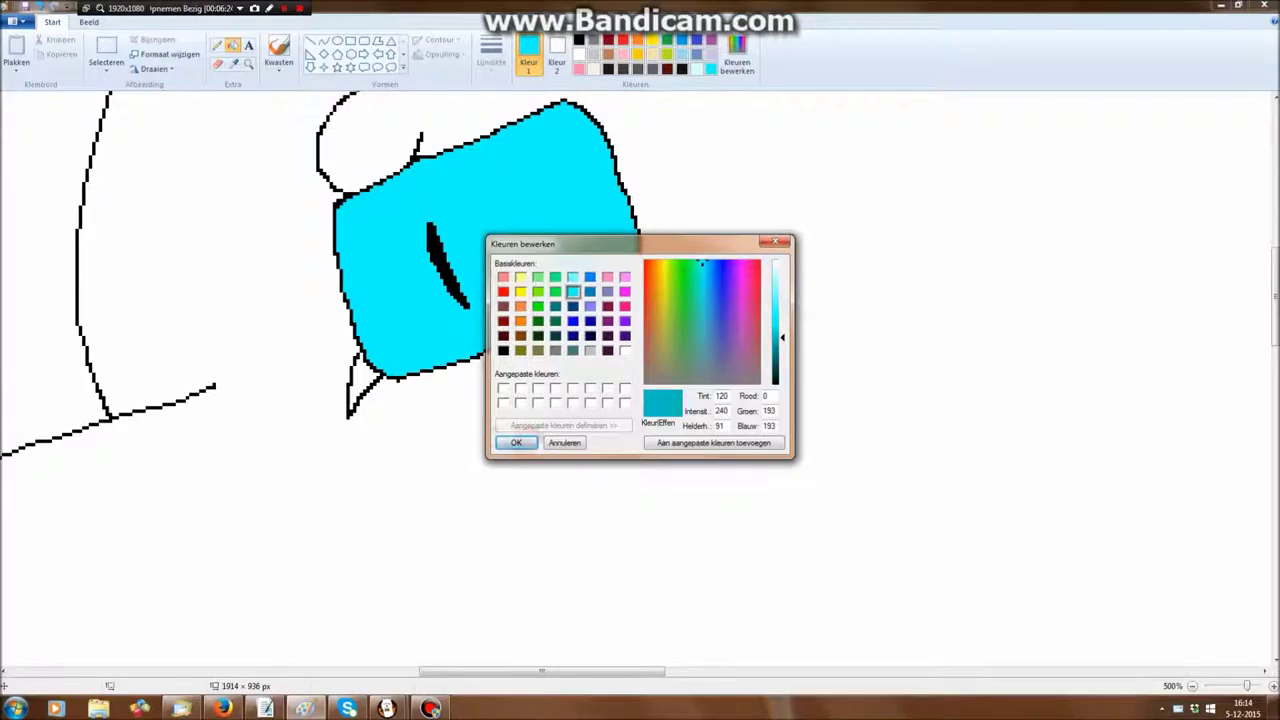
click(516, 441)
click(217, 46)
click(491, 55)
click(518, 144)
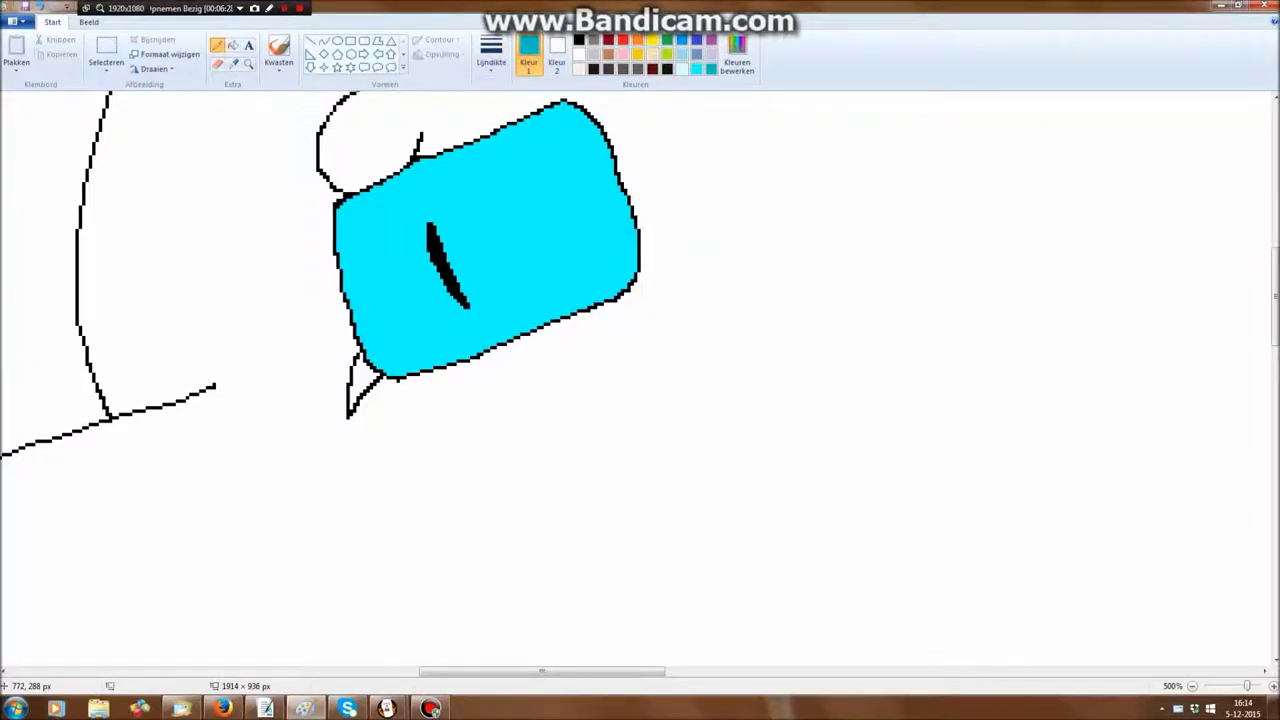
drag(336, 226, 576, 133)
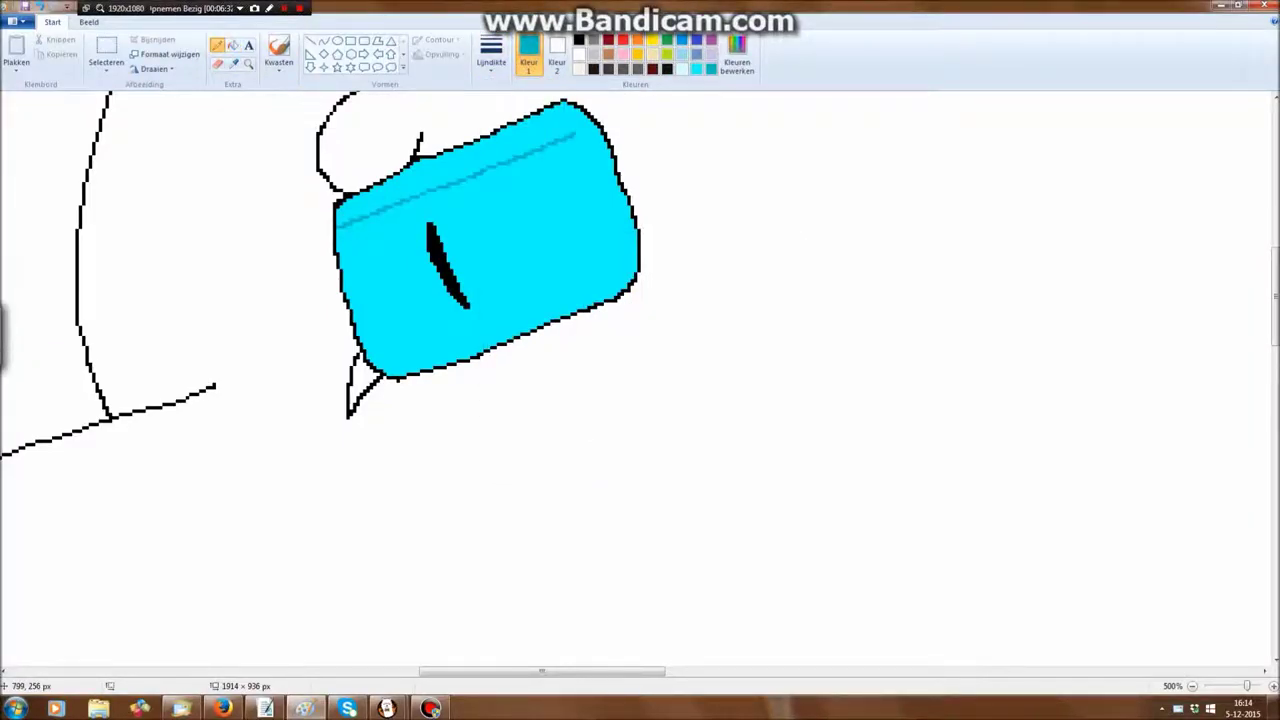
click(232, 46)
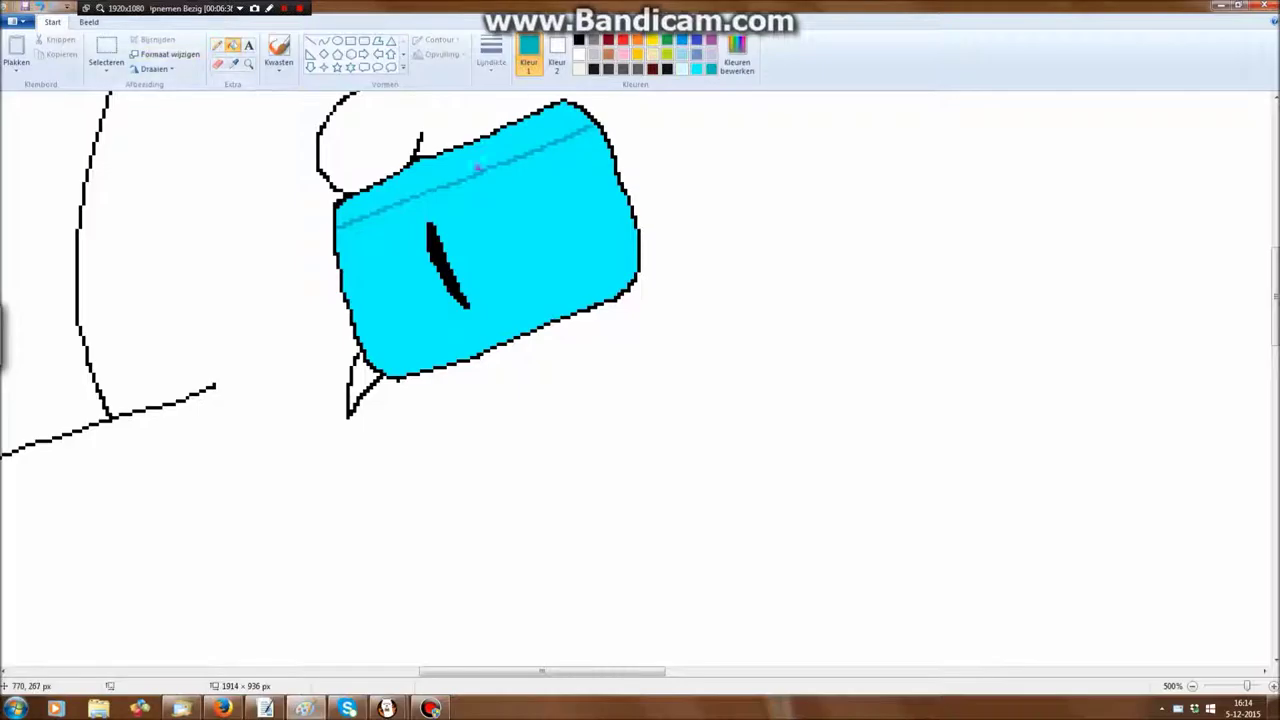
click(468, 163)
Draw a solid white oval highlight about 12 × 5 px beside the pupil and fill the tear duct with pink
click(338, 41)
click(579, 55)
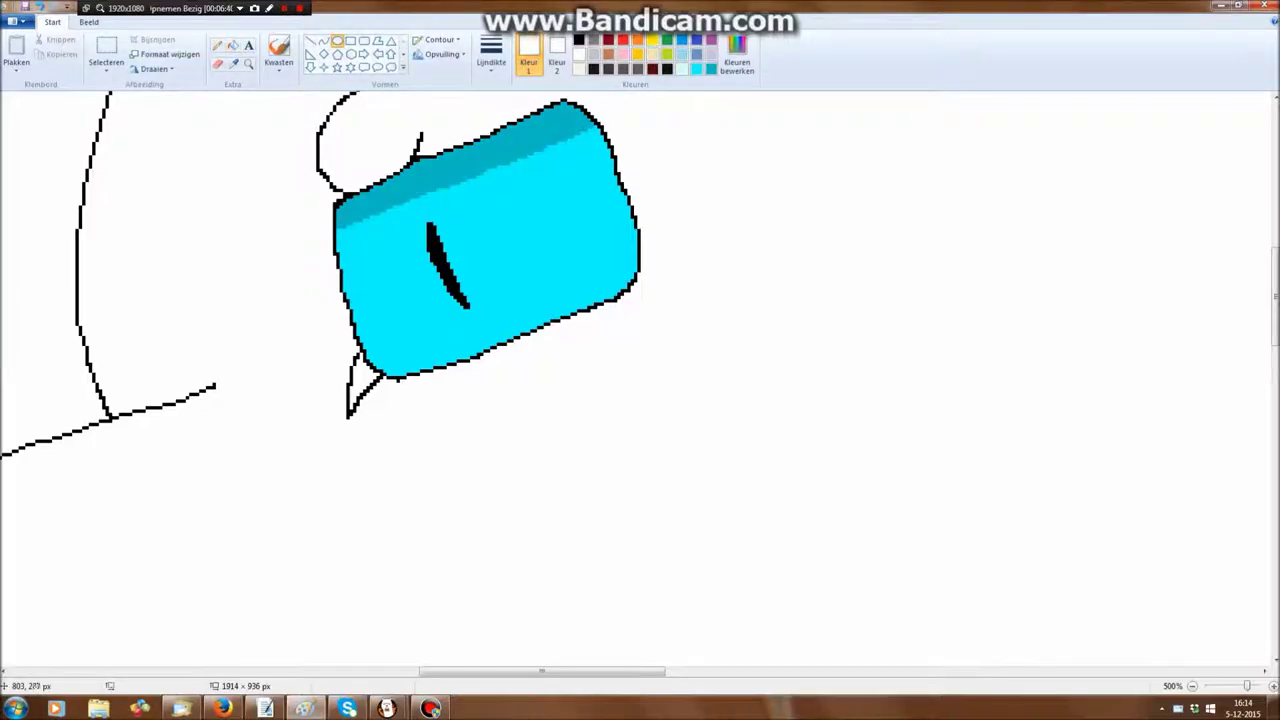
drag(437, 247, 480, 266)
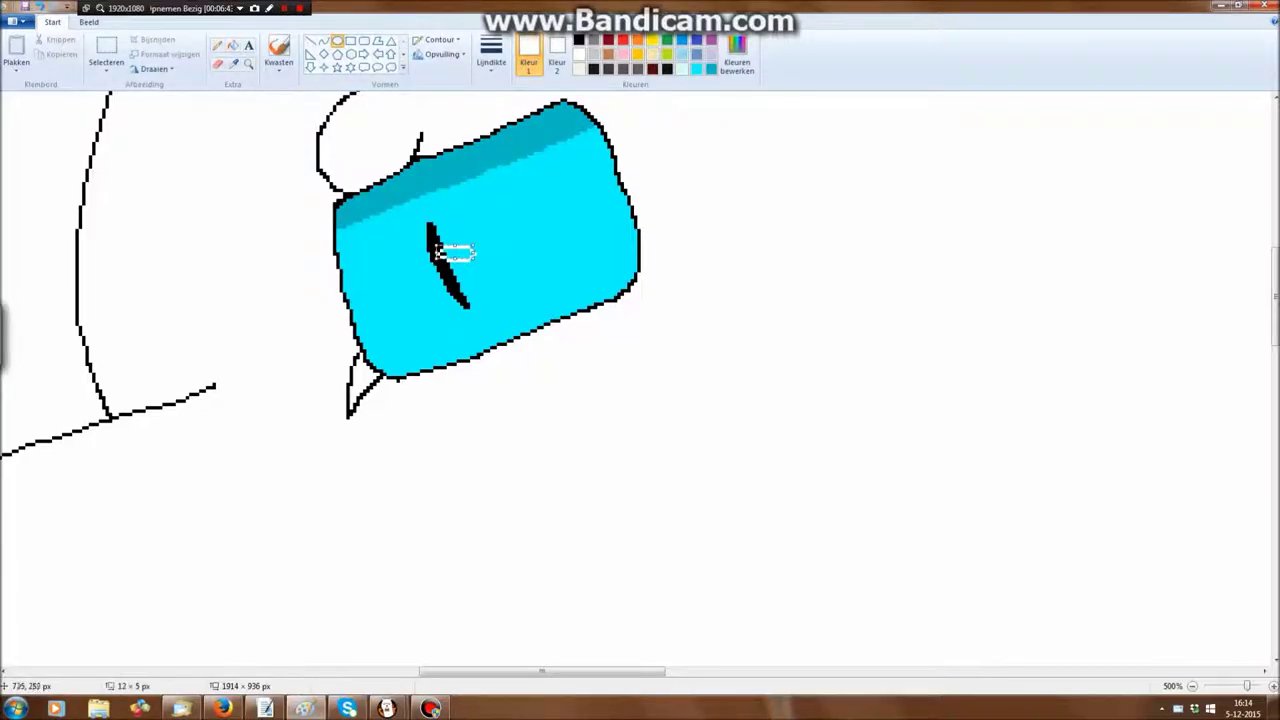
click(232, 45)
click(456, 253)
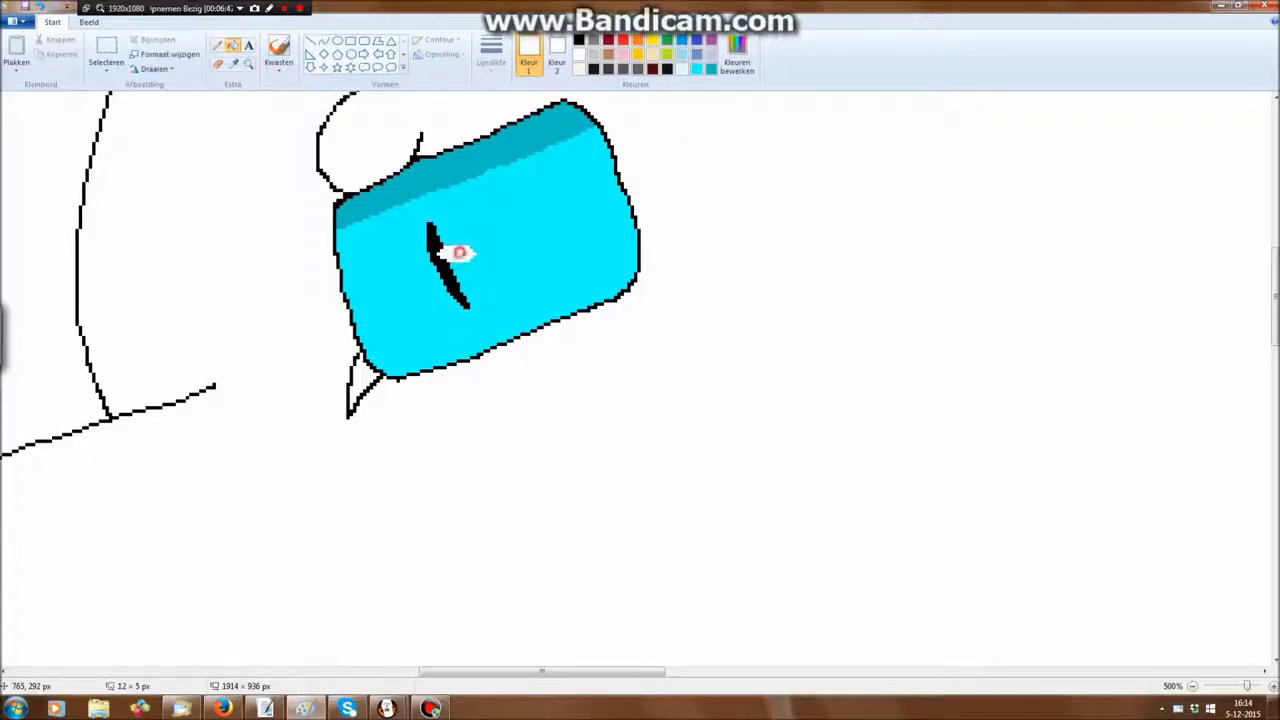
click(620, 55)
click(362, 385)
Mix a near-black (RGB 22, 22, 22) and extend the line along the top of the muzzle to the tear duct
click(578, 40)
click(737, 55)
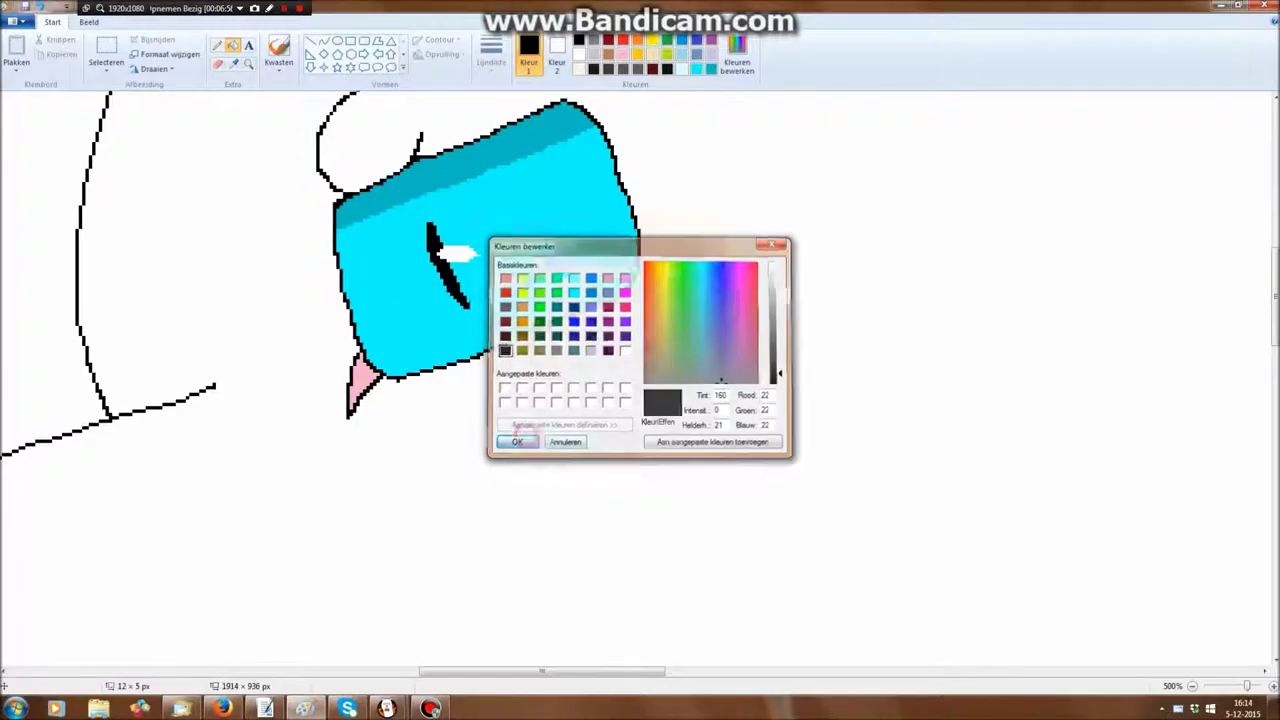
click(516, 442)
drag(618, 670, 563, 670)
click(217, 46)
click(491, 55)
click(491, 92)
drag(497, 384, 616, 360)
Draw a near-black line from the eye's lower rear corner to the cheek tuft and fill the head above it with near-black
drag(560, 672, 714, 672)
click(1186, 686)
click(1186, 686)
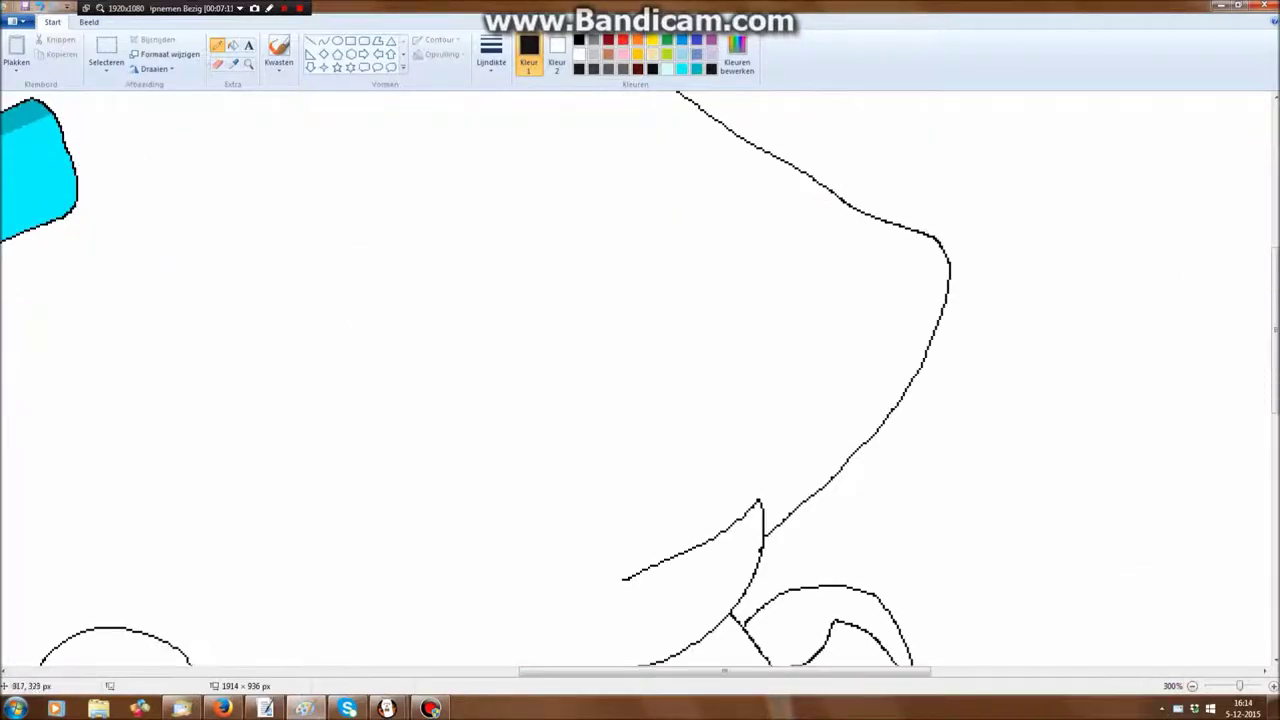
mouse_move(66, 218)
mouse_down()
mouse_move(434, 423)
mouse_move(705, 507)
mouse_up()
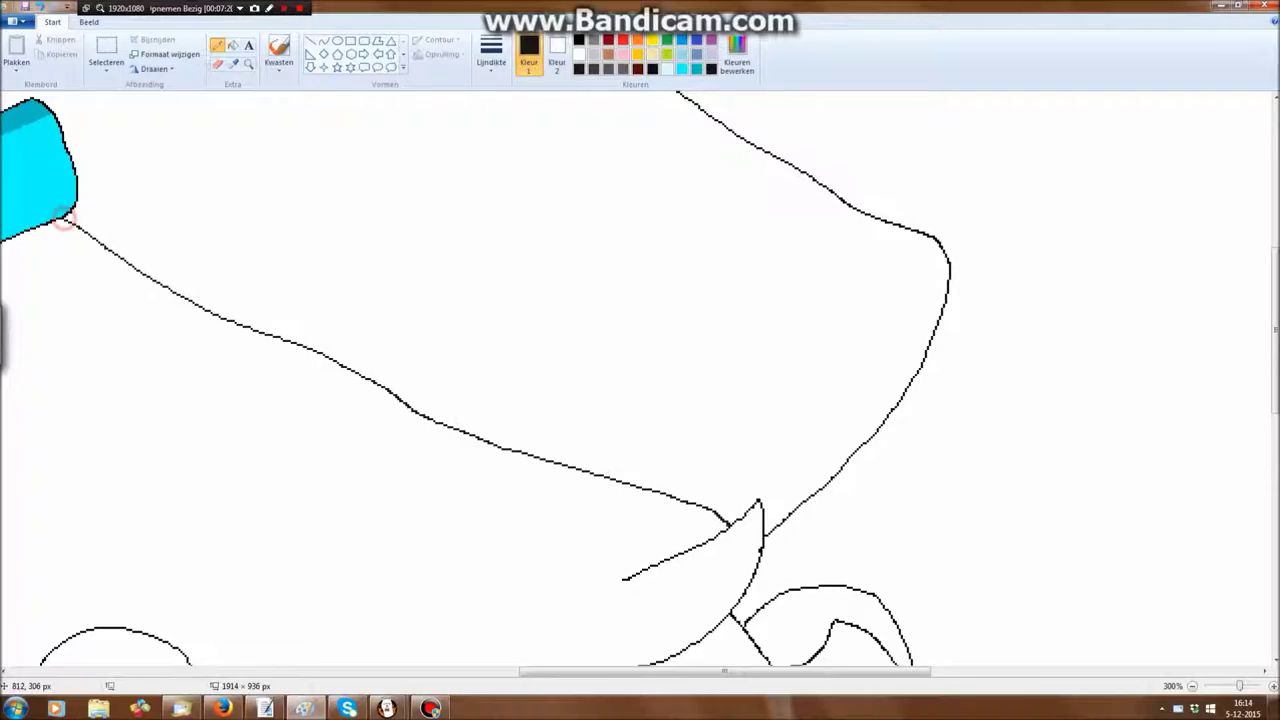
click(233, 45)
click(429, 209)
Draw a thin orange line from the nose under the eye to the cheek tuft and fill the band above it with orange
drag(725, 670, 571, 670)
click(637, 39)
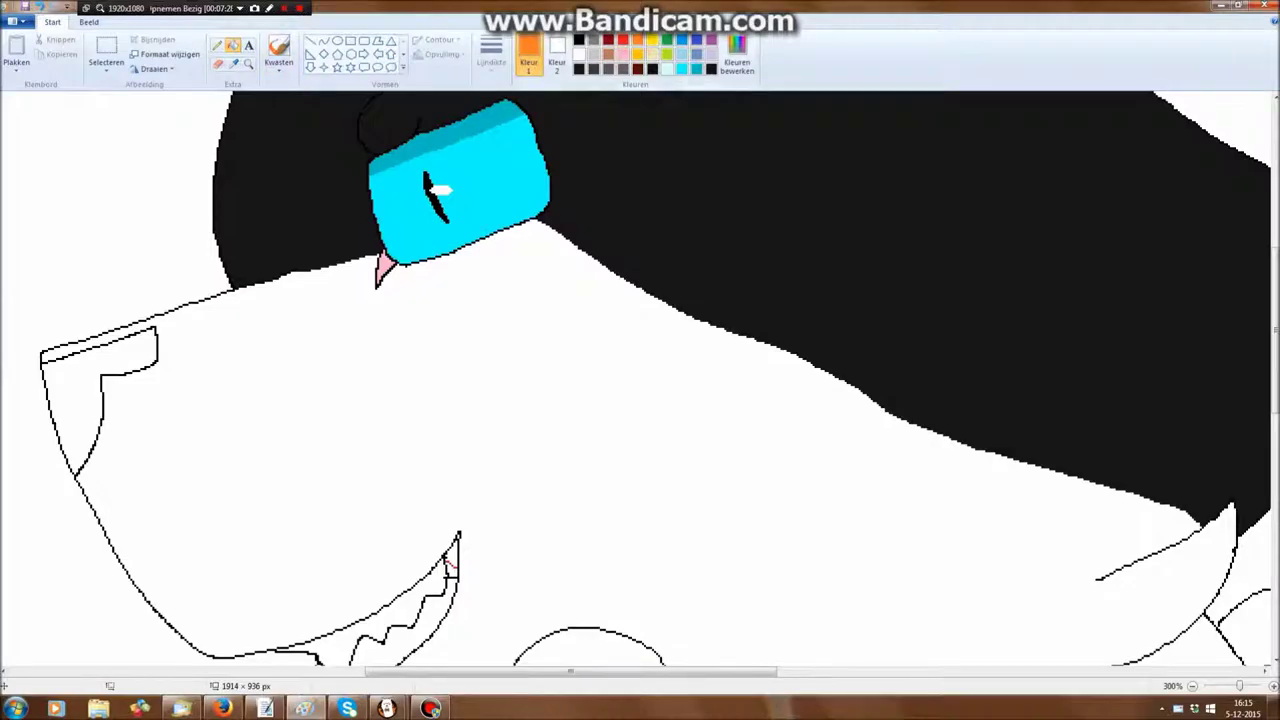
click(217, 45)
click(491, 52)
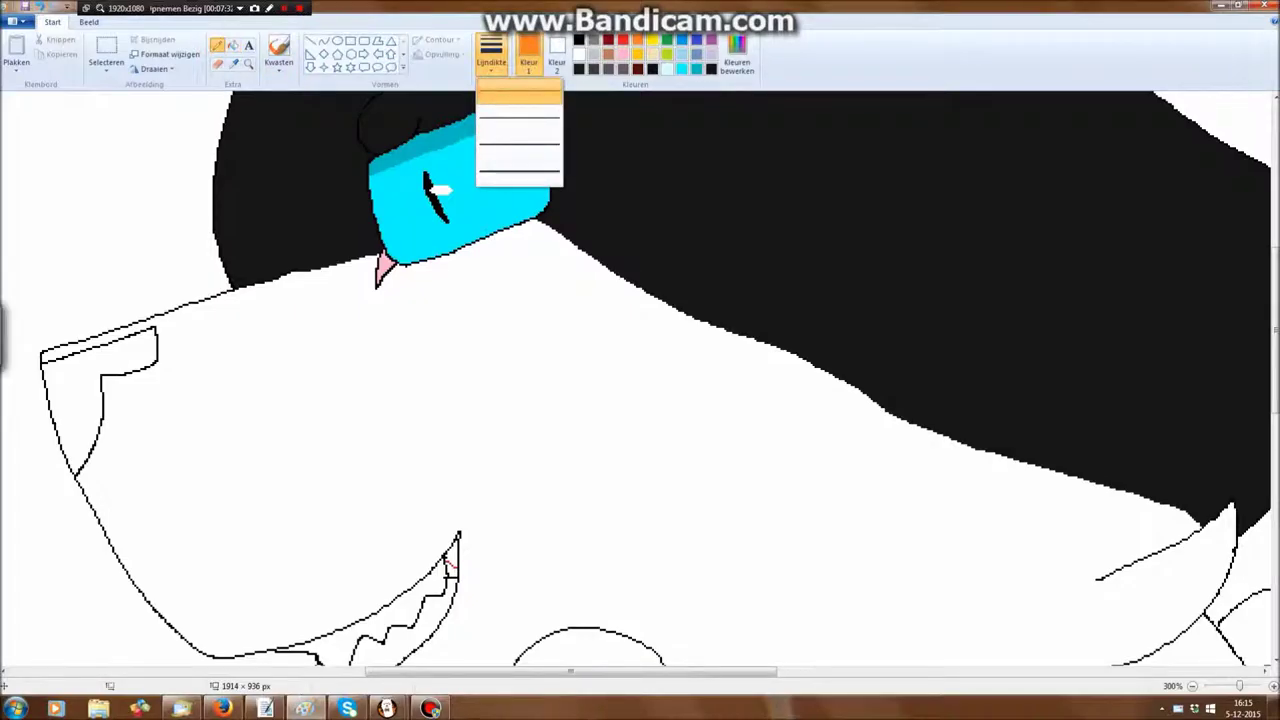
click(519, 92)
mouse_move(164, 332)
mouse_down()
mouse_move(434, 314)
mouse_move(694, 443)
mouse_move(1066, 565)
mouse_up()
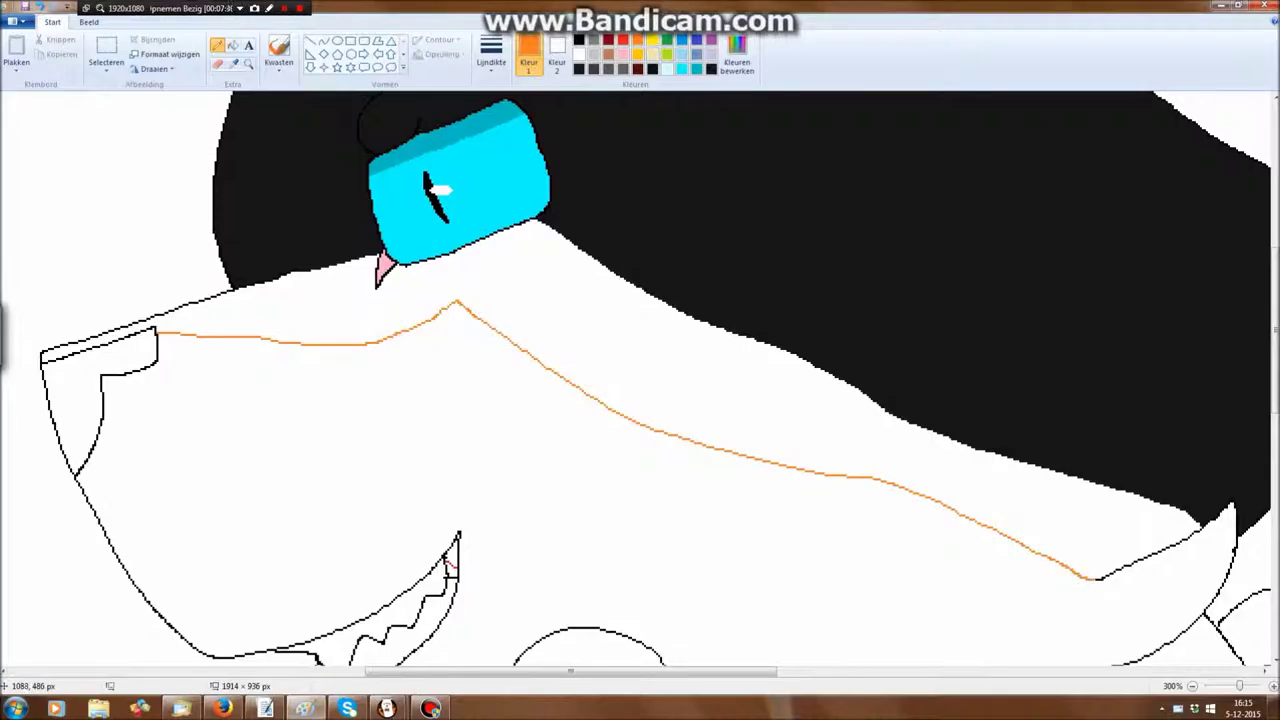
click(233, 45)
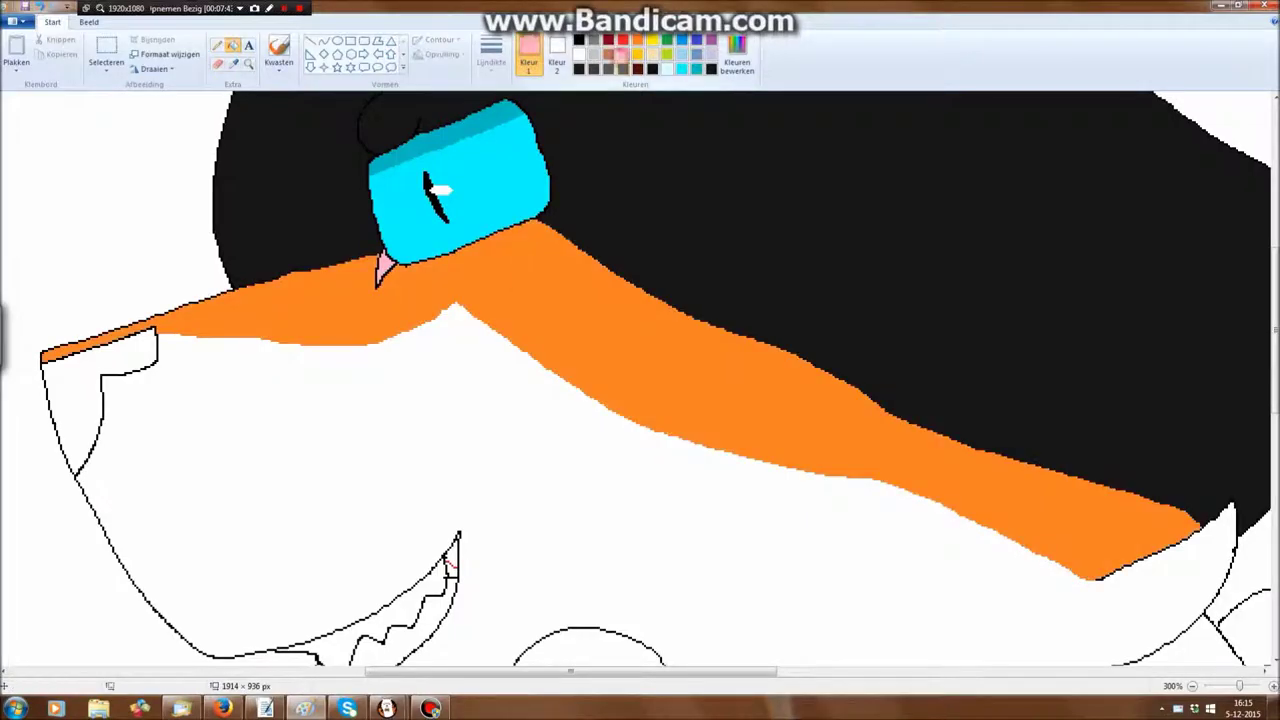
Fill the nose with light grey
click(622, 55)
click(118, 355)
click(122, 354)
Fill the small area at the back corner of the mouth with red and recolour it black
scroll(380, 380, down, 2)
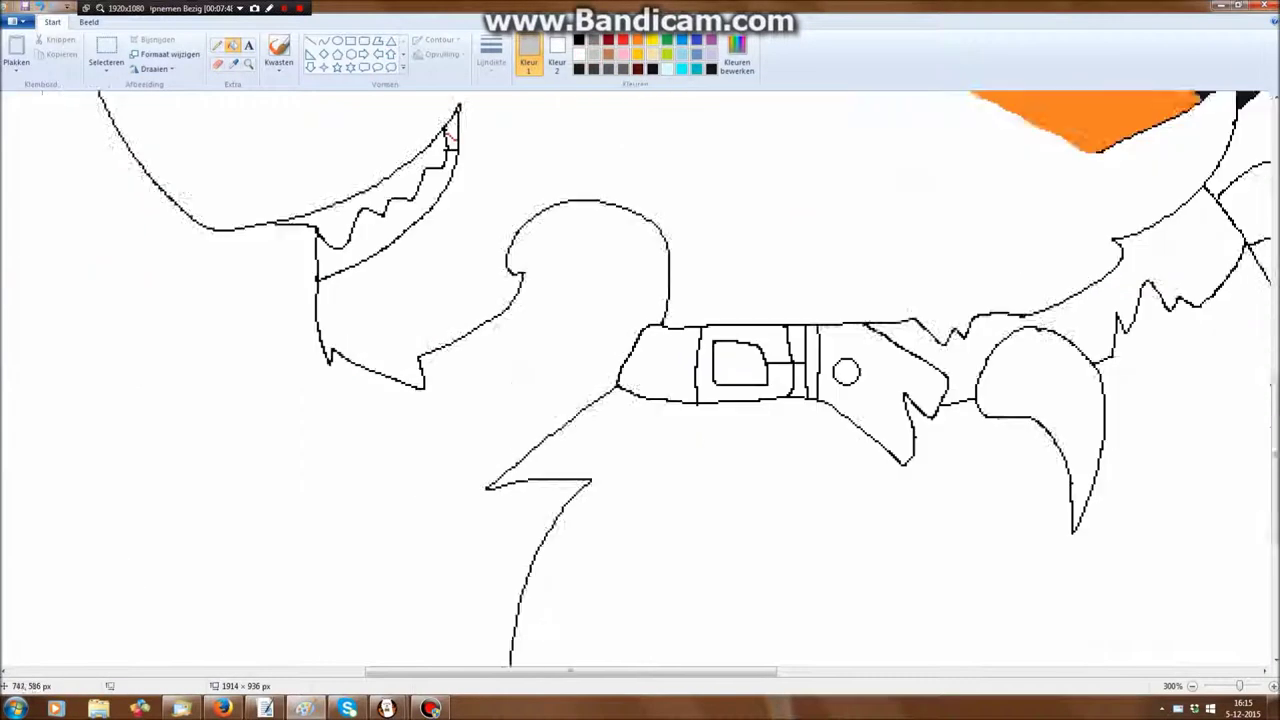
click(622, 40)
scroll(454, 270, up, 1)
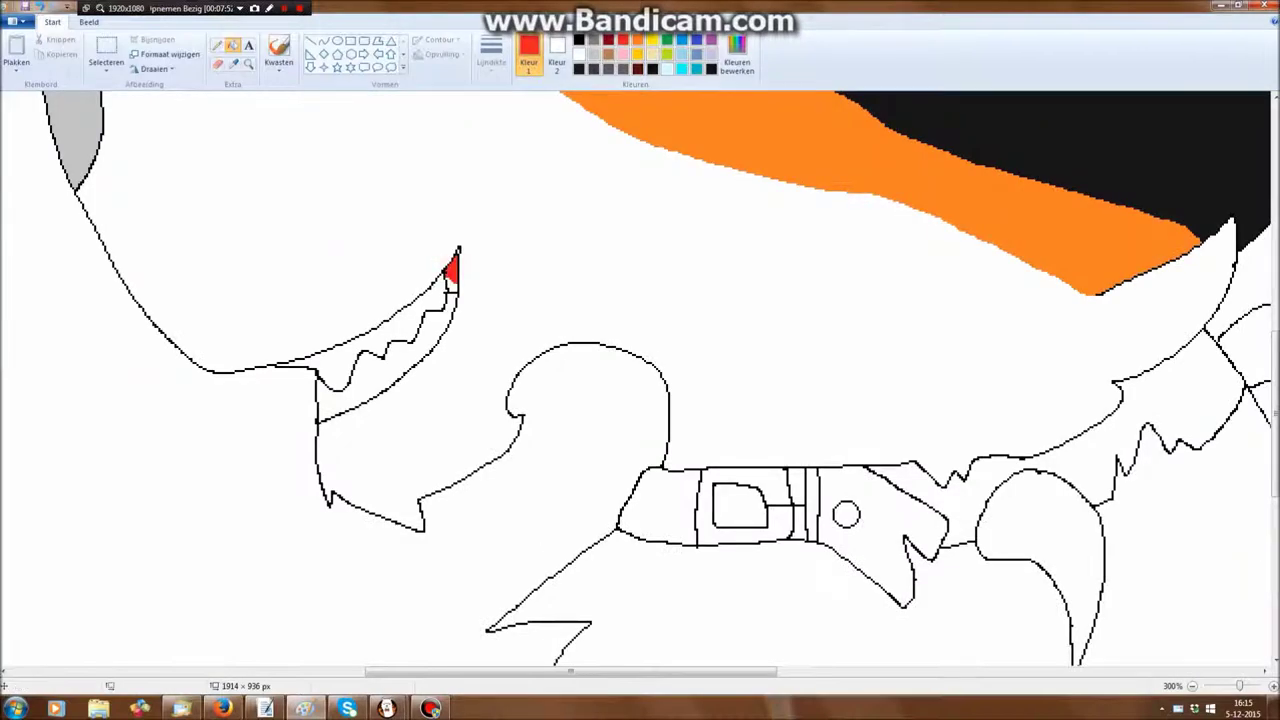
click(453, 275)
click(222, 44)
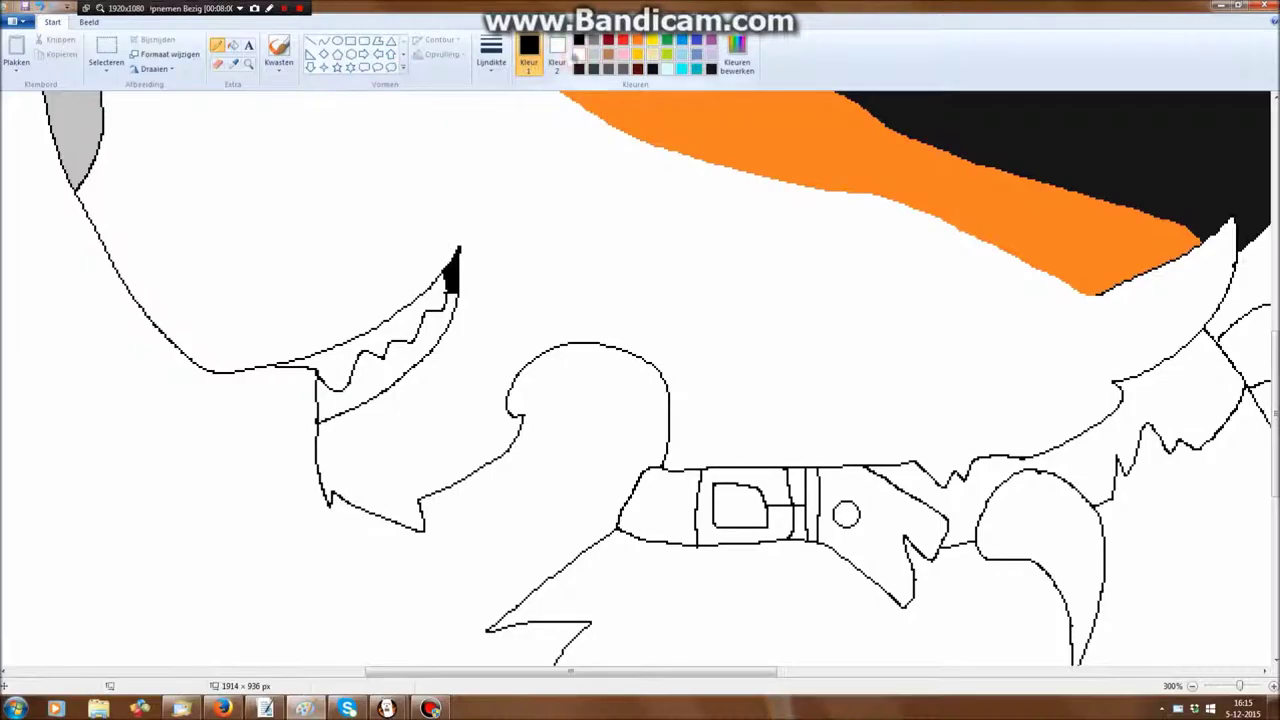
Mix a pale cream colour and fill the upper and lower teeth with it
scroll(636, 200, down, 3)
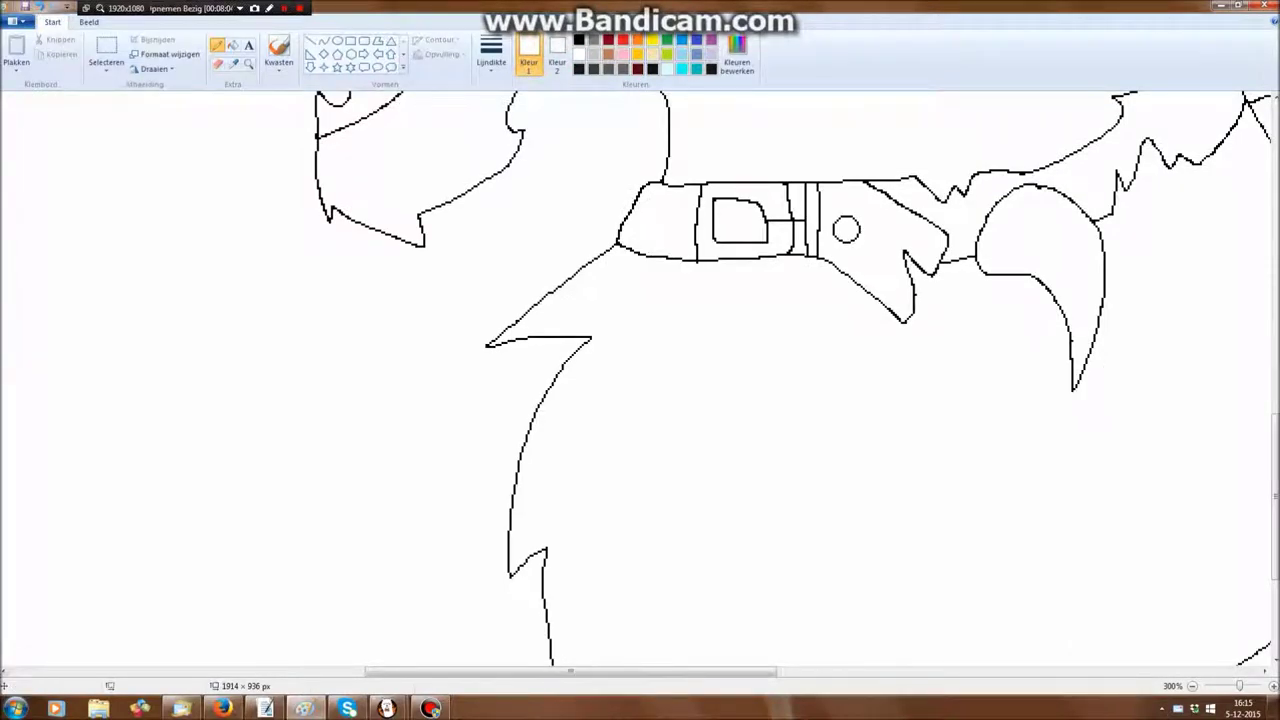
drag(685, 672, 709, 672)
click(639, 55)
click(652, 56)
click(741, 56)
click(737, 55)
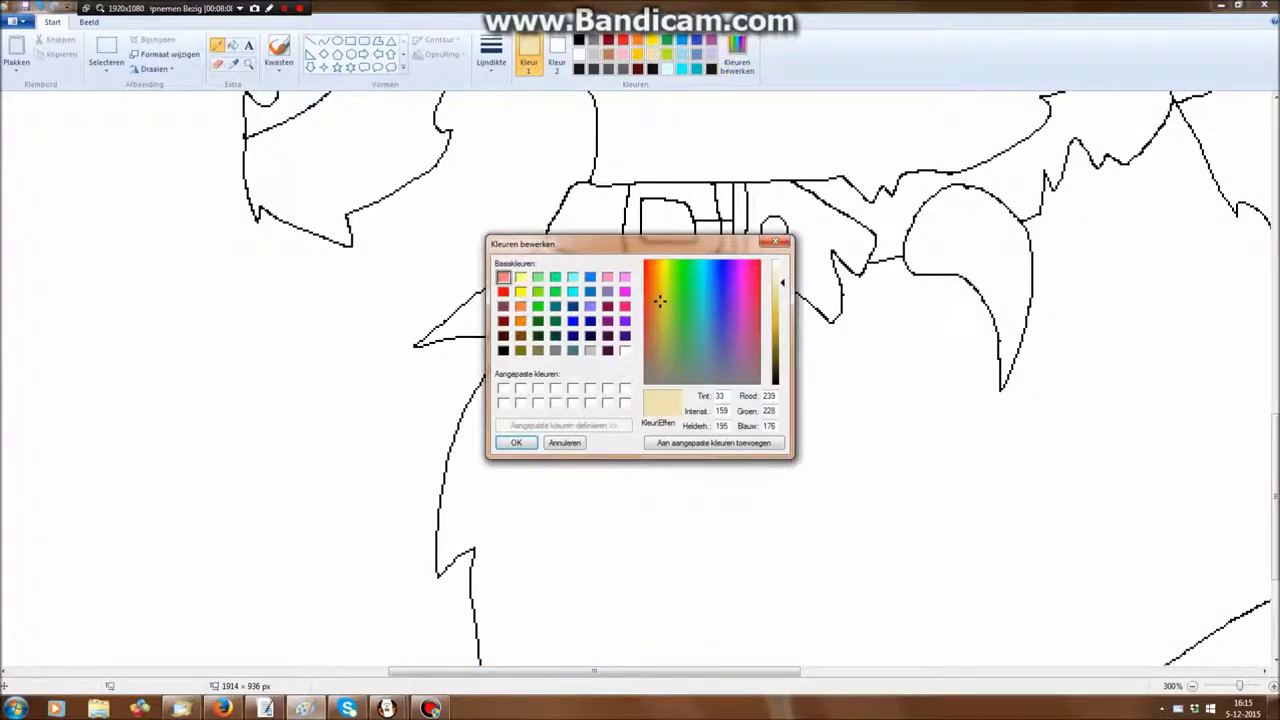
click(514, 443)
scroll(292, 226, up, 3)
click(292, 226)
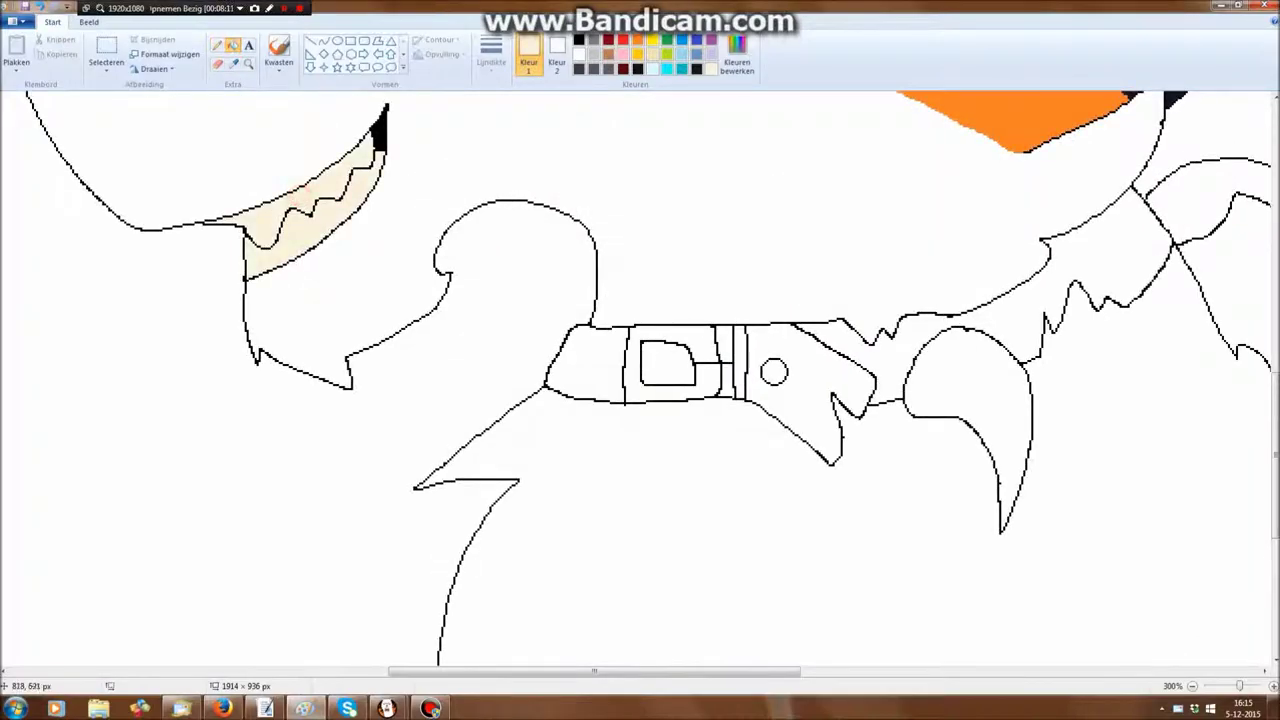
Darken the cream to a golden orange and fill the collar's buckle and strap loop with it
click(737, 55)
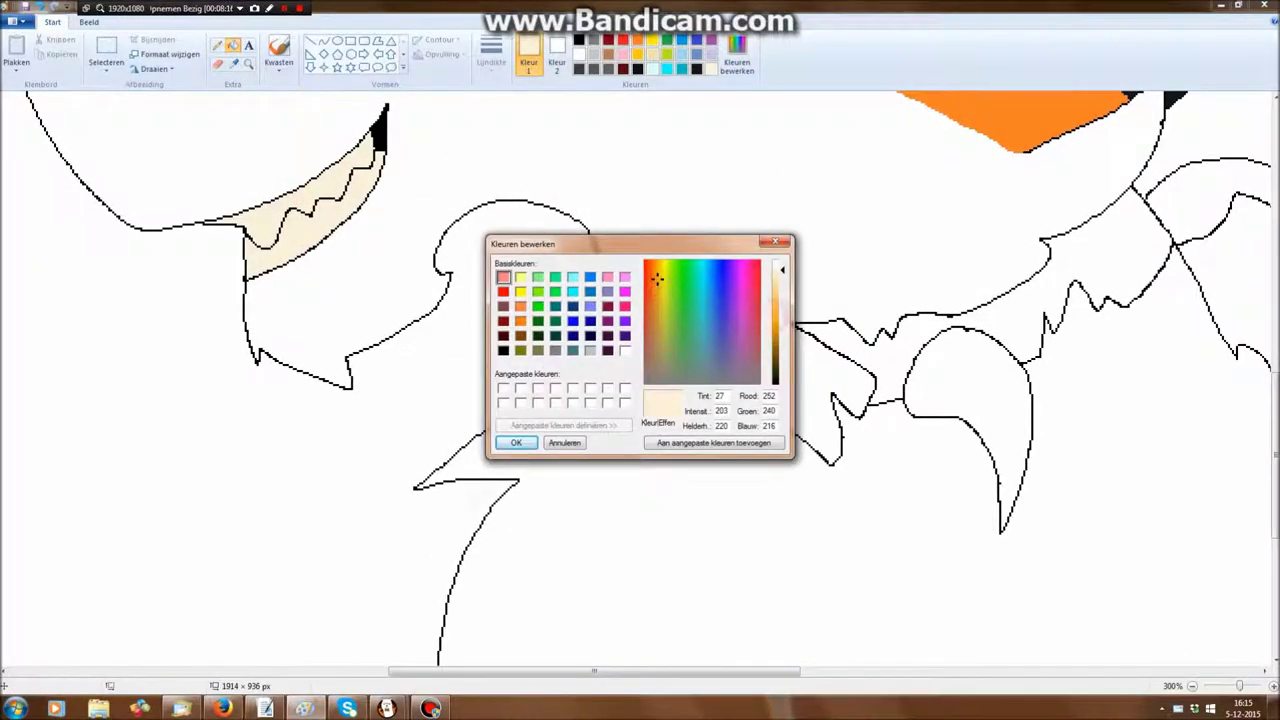
drag(782, 270, 782, 307)
click(516, 442)
click(706, 345)
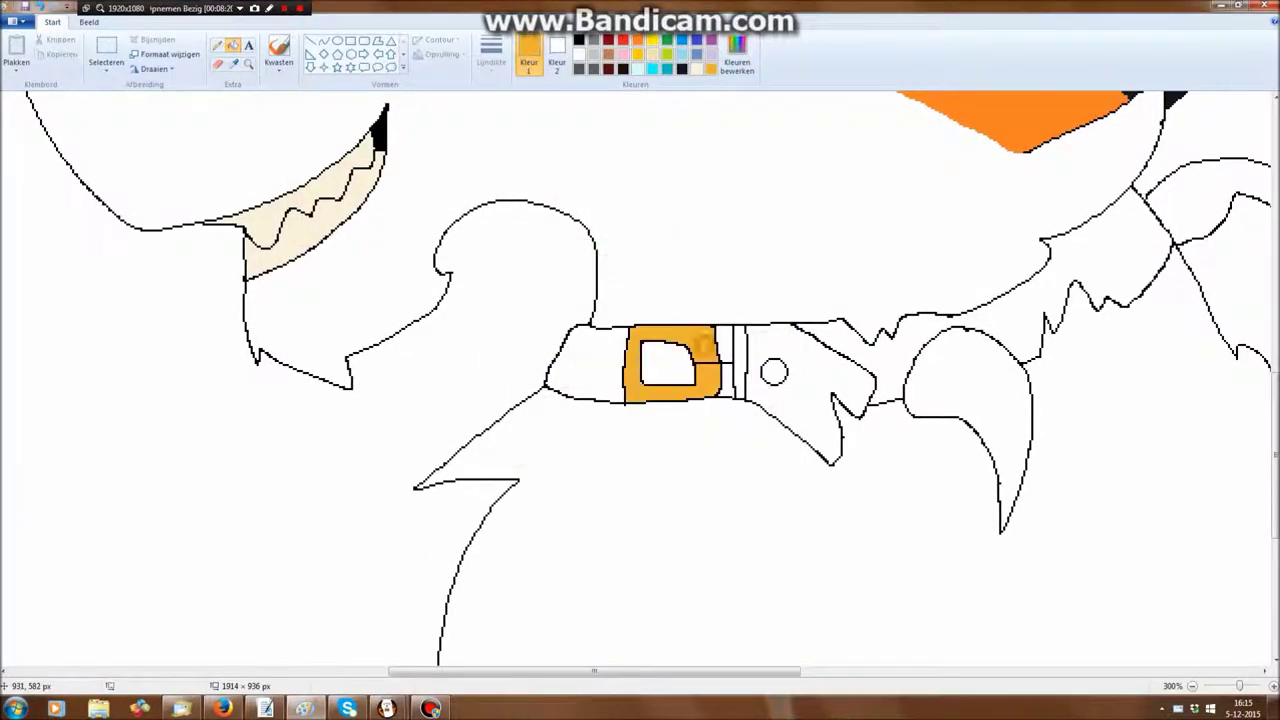
click(741, 340)
Choose dark blue and fill every part of the torn collar strap, including the buckle opening and the strap hole
click(746, 63)
click(593, 320)
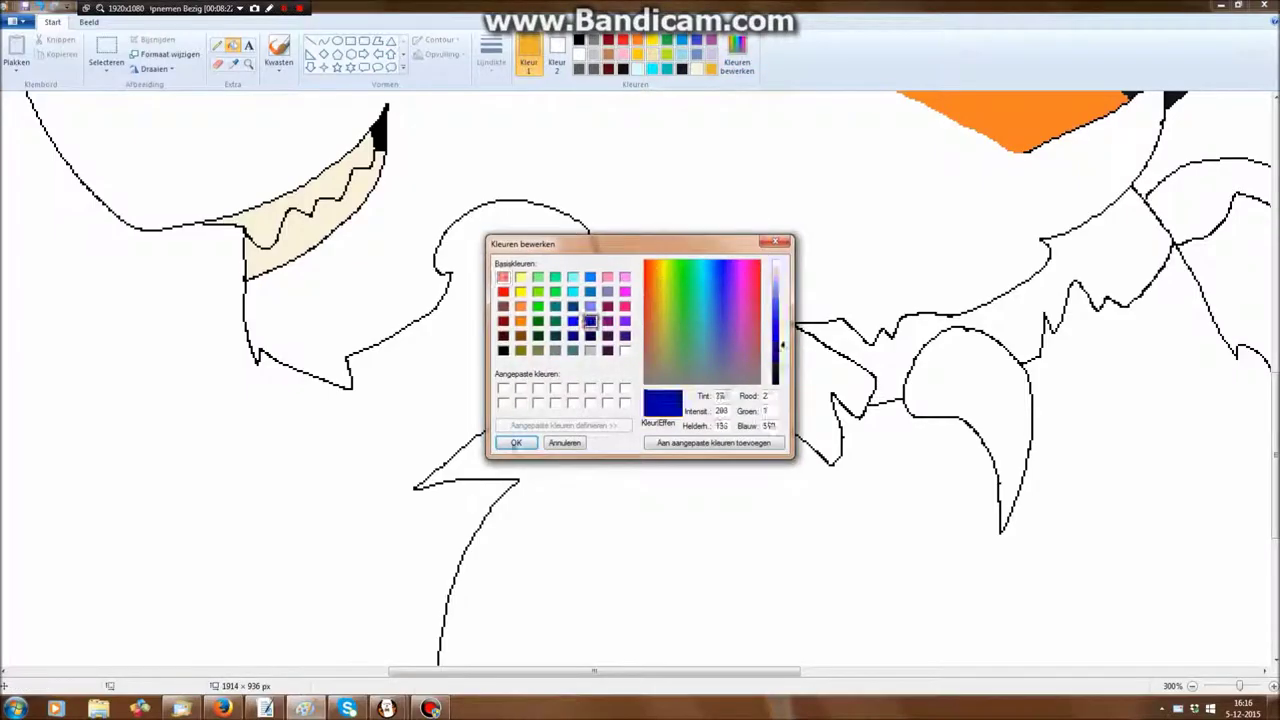
click(516, 442)
click(604, 367)
click(669, 366)
click(725, 348)
click(726, 379)
click(796, 366)
click(853, 342)
click(774, 372)
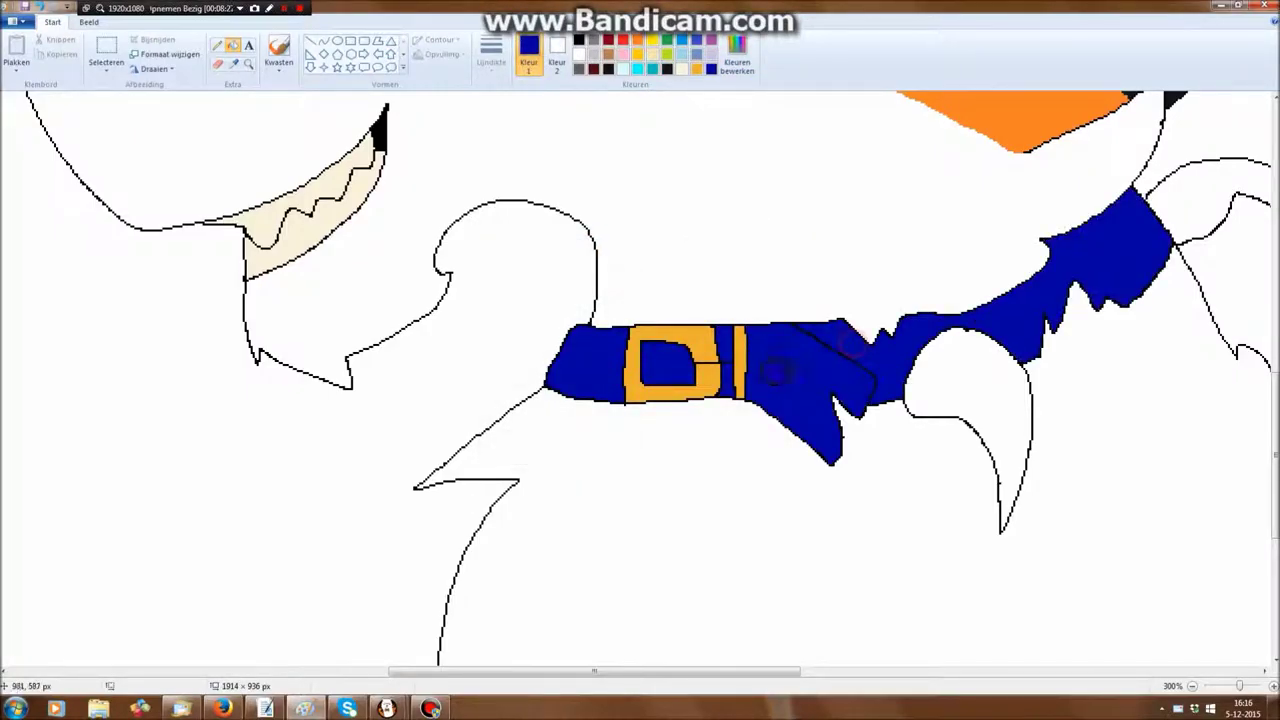
Fill the collar's curved spikes with the pale cream used for the teeth
drag(750, 670, 865, 671)
click(681, 68)
click(622, 390)
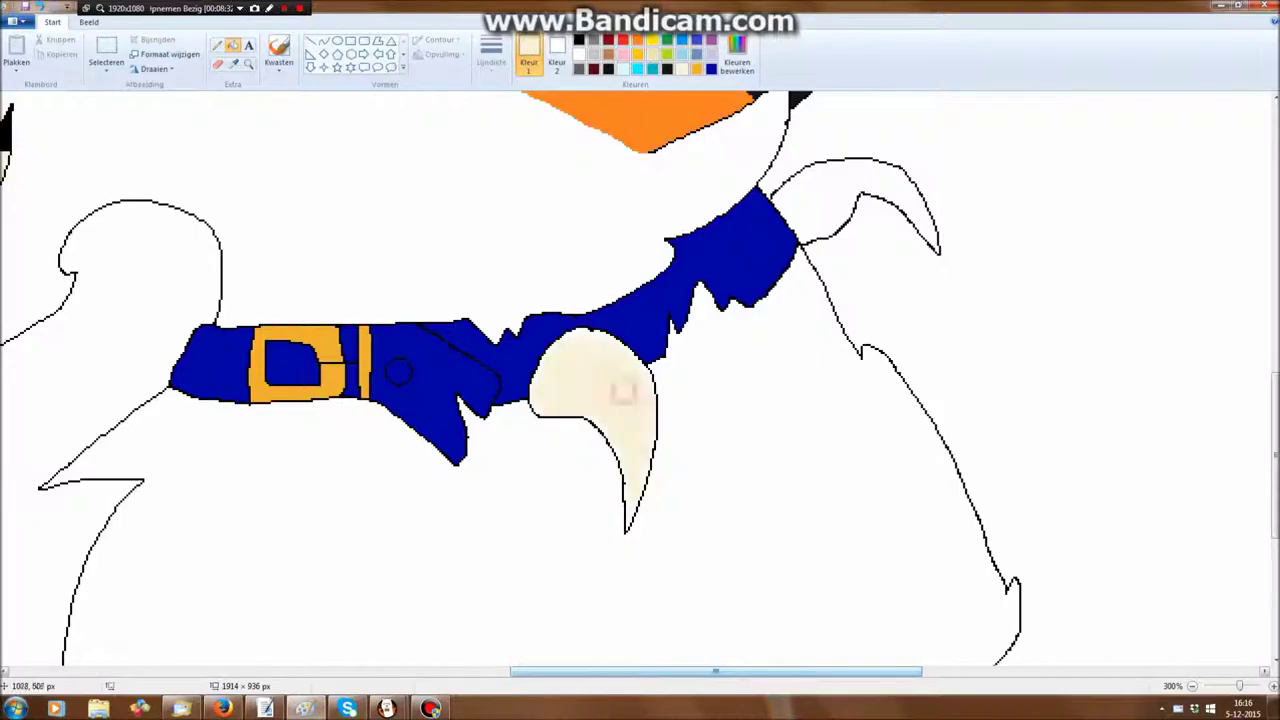
Draw a jagged near-black fur line from the collar's torn strap end down to the lower edge of the chest
scroll(823, 201, down, 5)
click(607, 68)
click(218, 46)
click(491, 60)
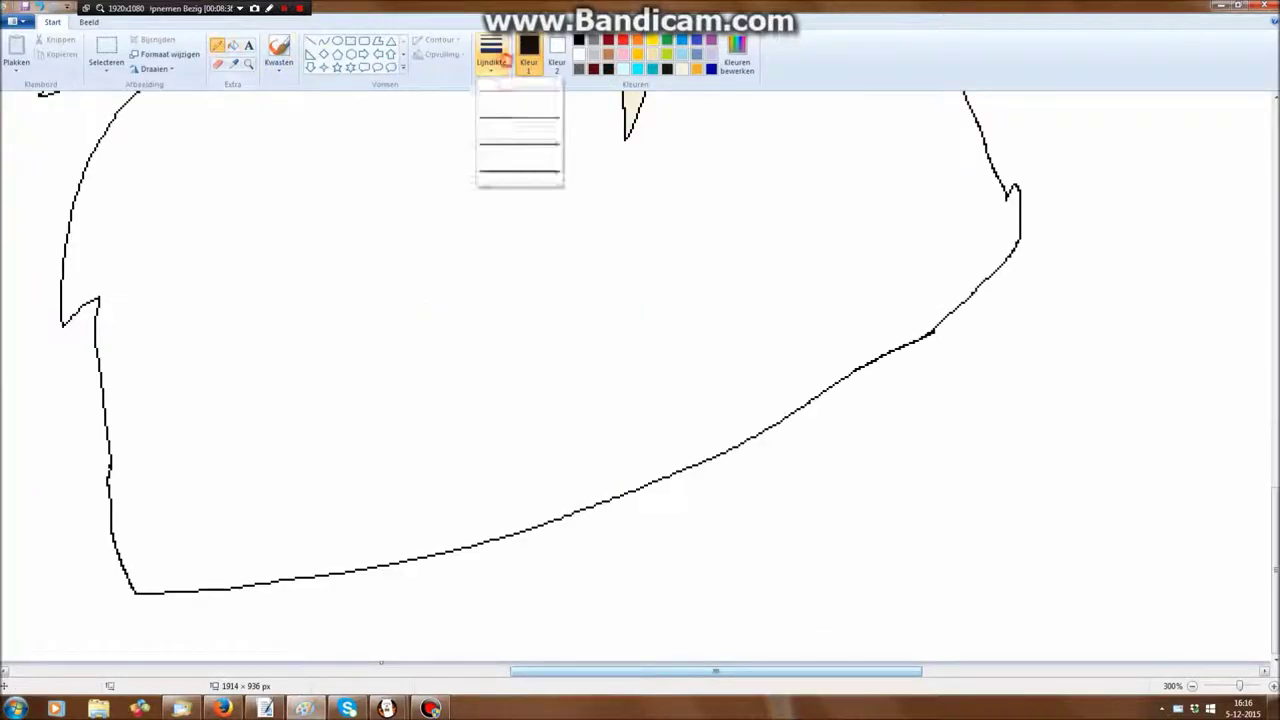
click(497, 138)
scroll(497, 138, up, 2)
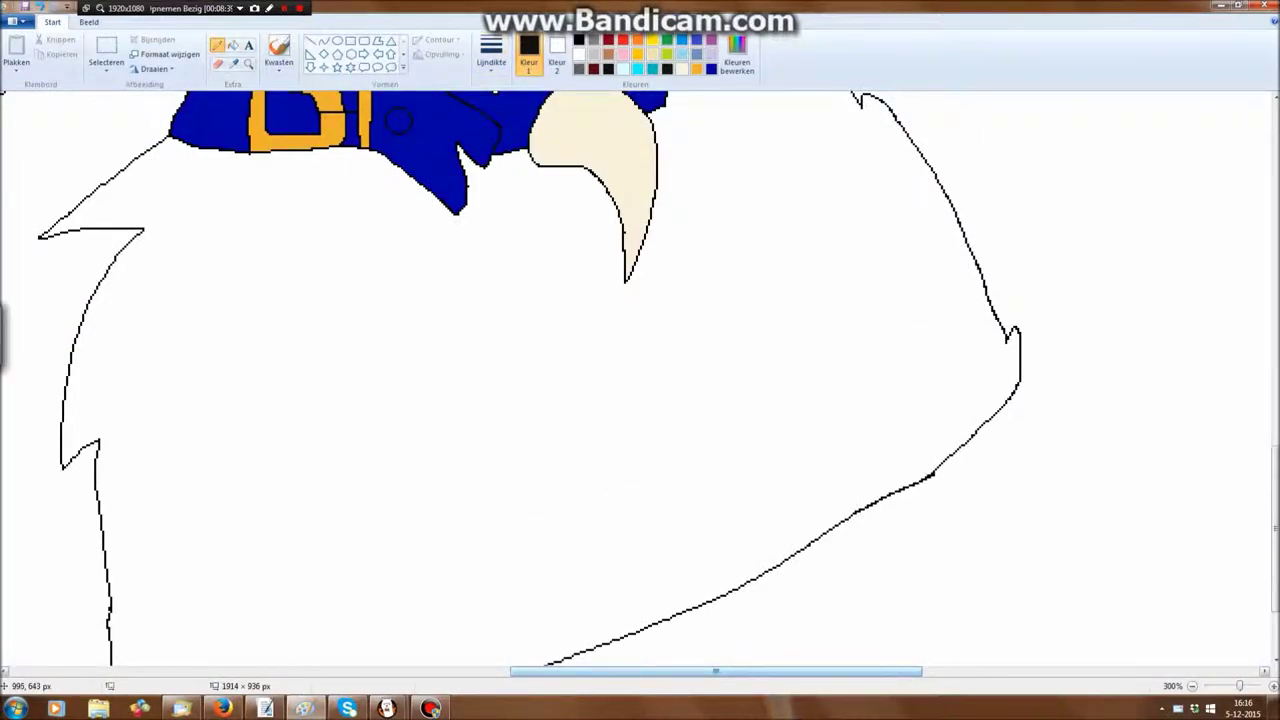
drag(459, 214, 513, 354)
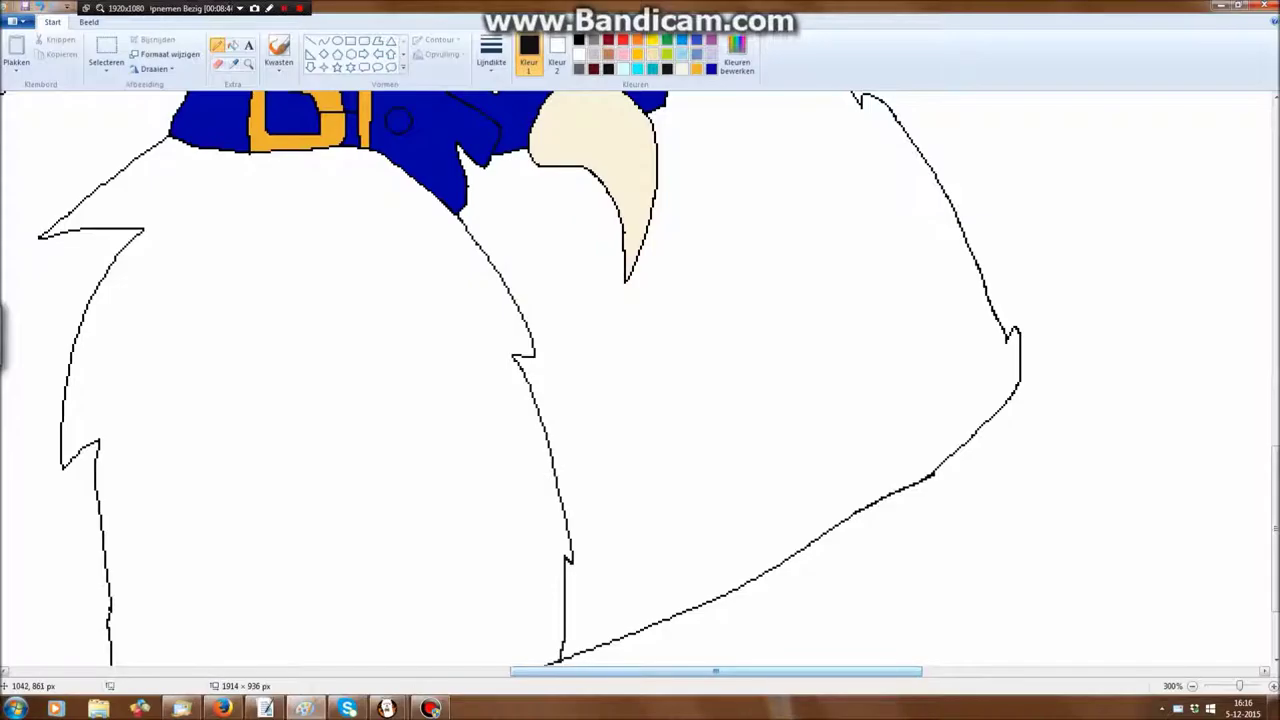
Outline a neck patch below the collar's rear end, fill the body behind the chest with near-black and the patch with orange
scroll(511, 377, up, 3)
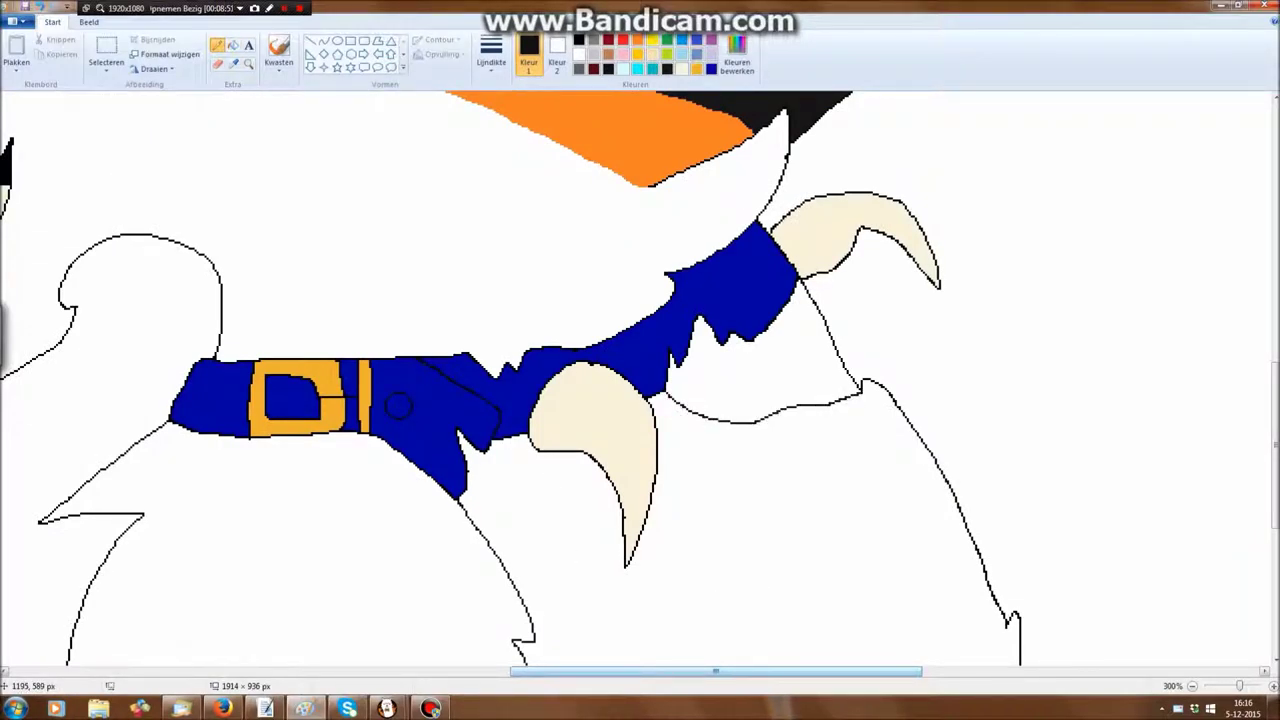
click(233, 45)
click(715, 480)
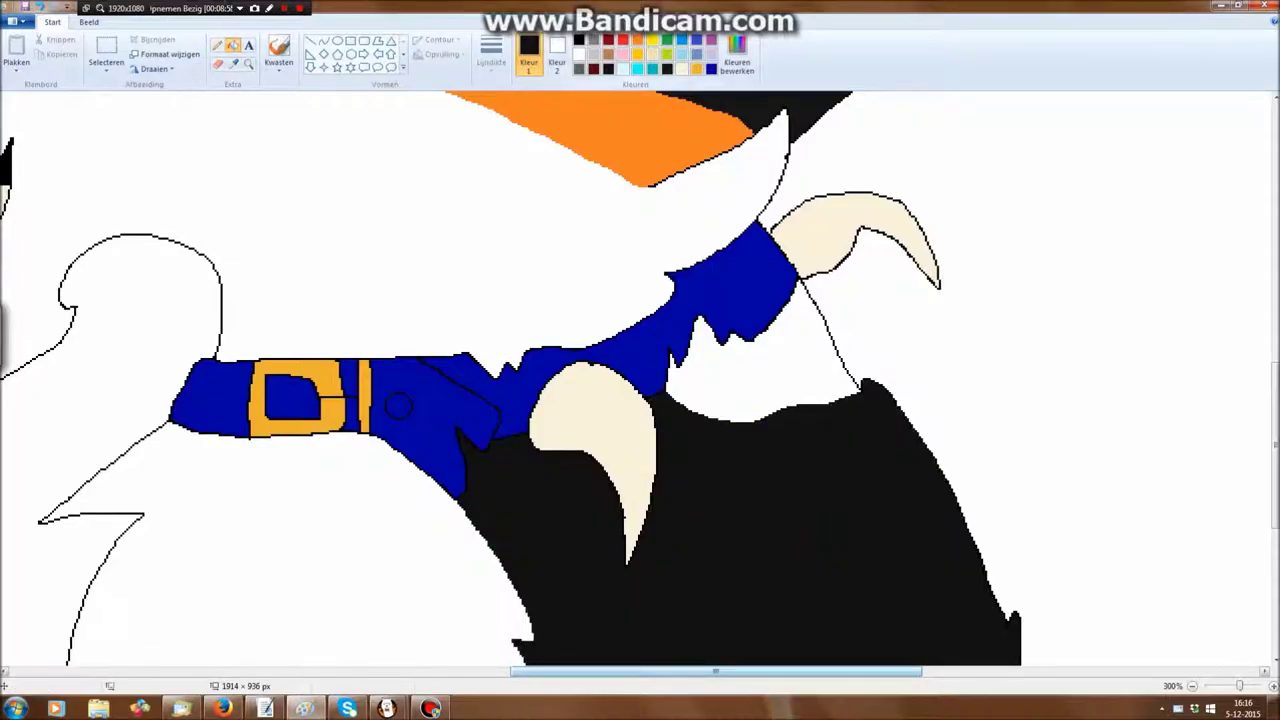
click(638, 40)
click(777, 363)
click(1192, 686)
click(1192, 686)
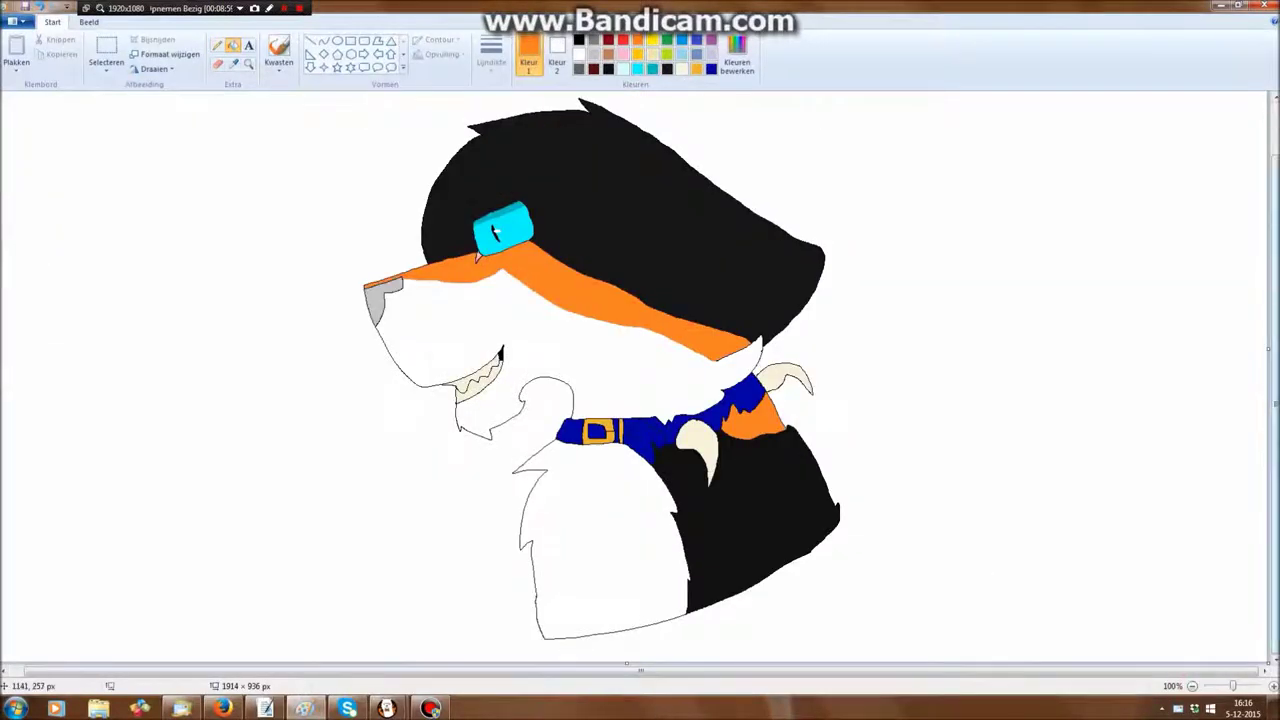
Mix a dark red (RGB 61, 5, 9), draw an ellipse about 1021 × 922 px around the animal and fill the background inside it
click(623, 40)
click(737, 55)
click(775, 368)
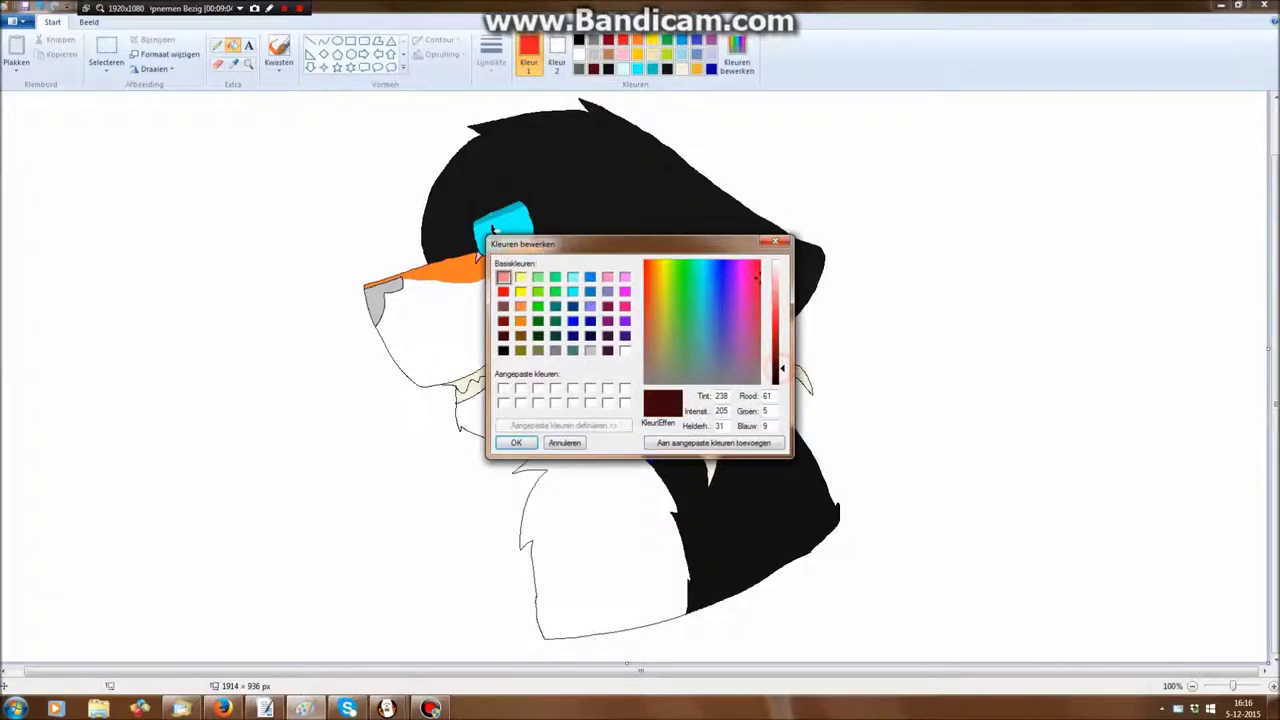
click(516, 442)
click(337, 41)
drag(253, 105, 935, 719)
click(232, 45)
click(375, 243)
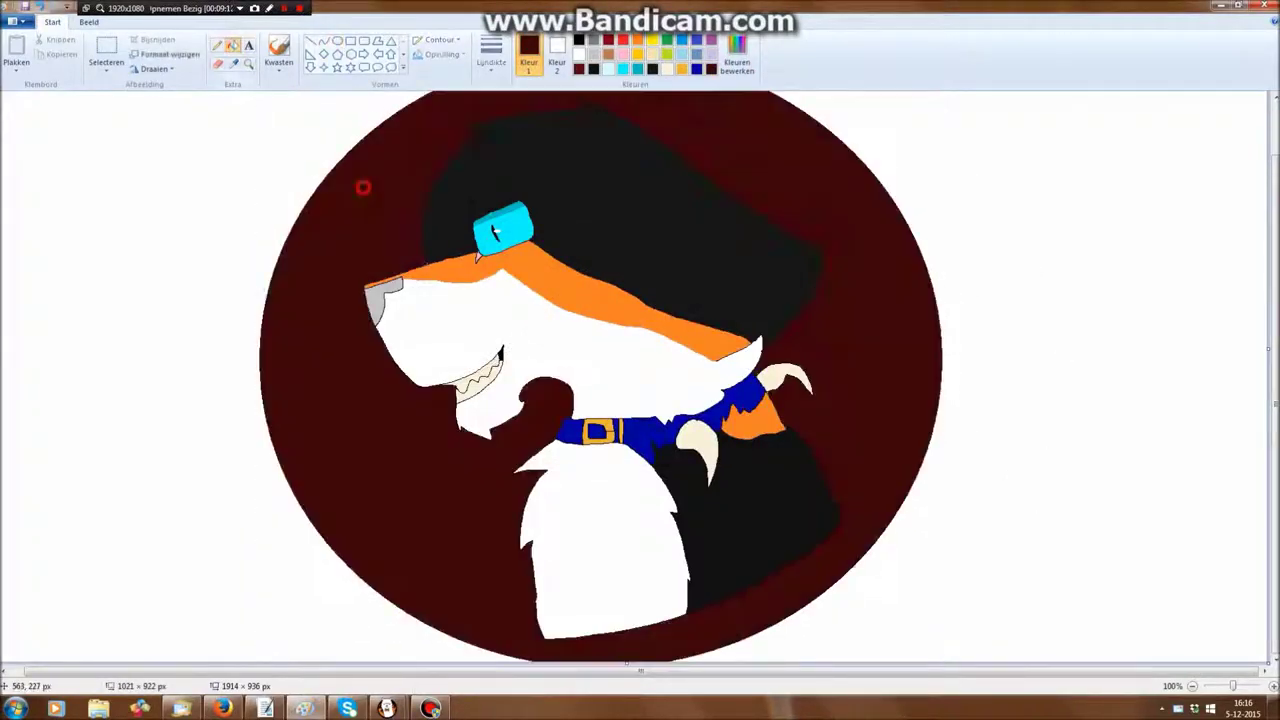
Magnify the drawing to 500%, select the Pencil and examine the outlines from the top of the head down to the collar and chest
scroll(378, 183, up, 2)
click(249, 64)
click(600, 235)
click(615, 270)
click(615, 290)
click(610, 300)
click(217, 45)
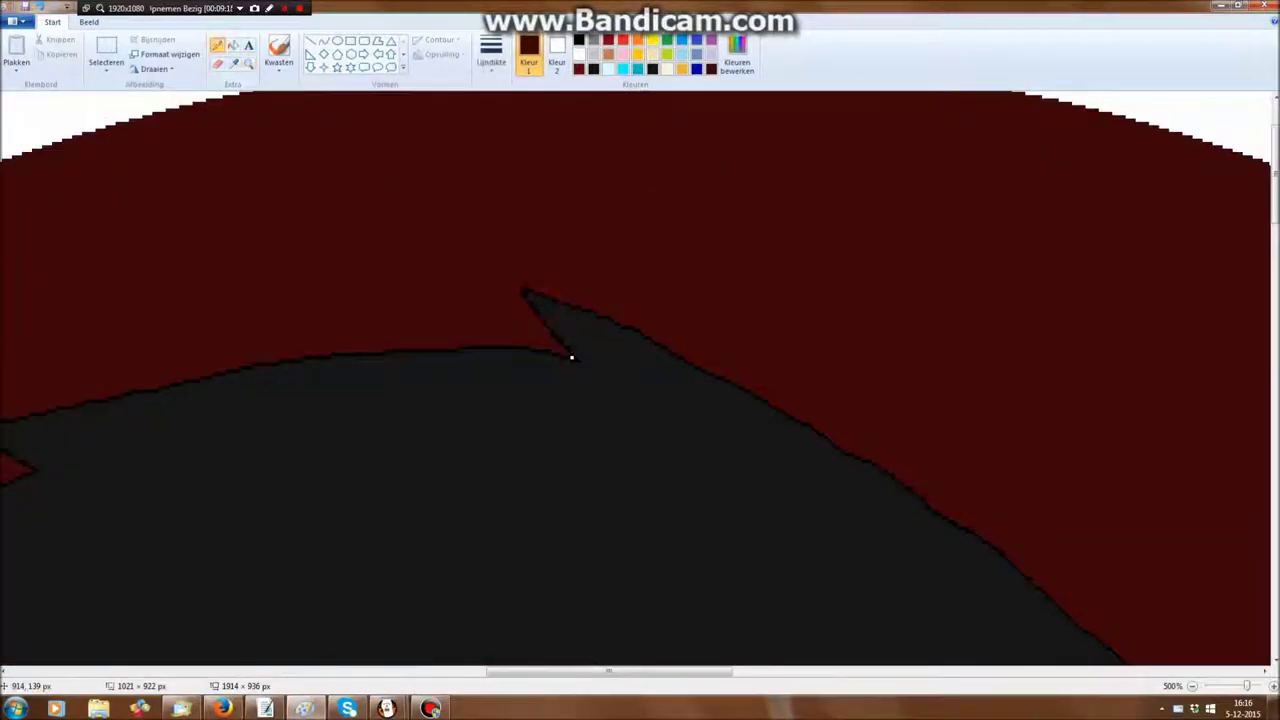
scroll(571, 357, down, 10)
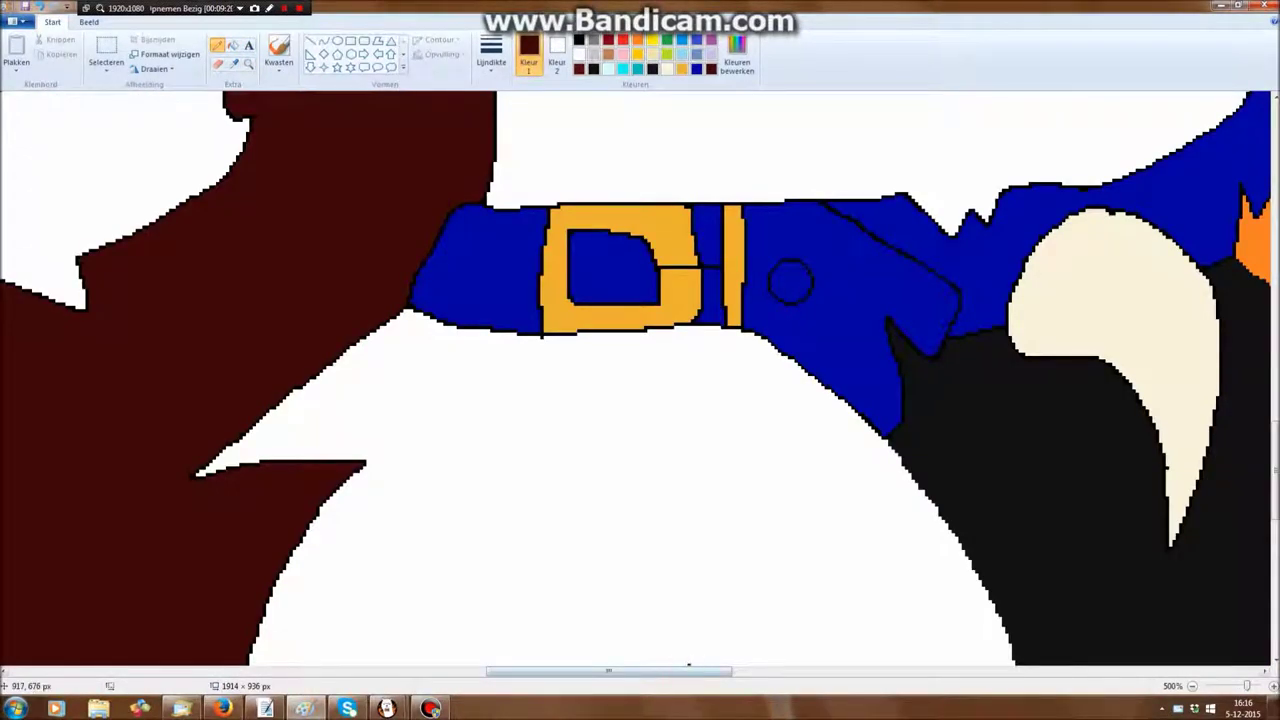
scroll(640, 378, down, 5)
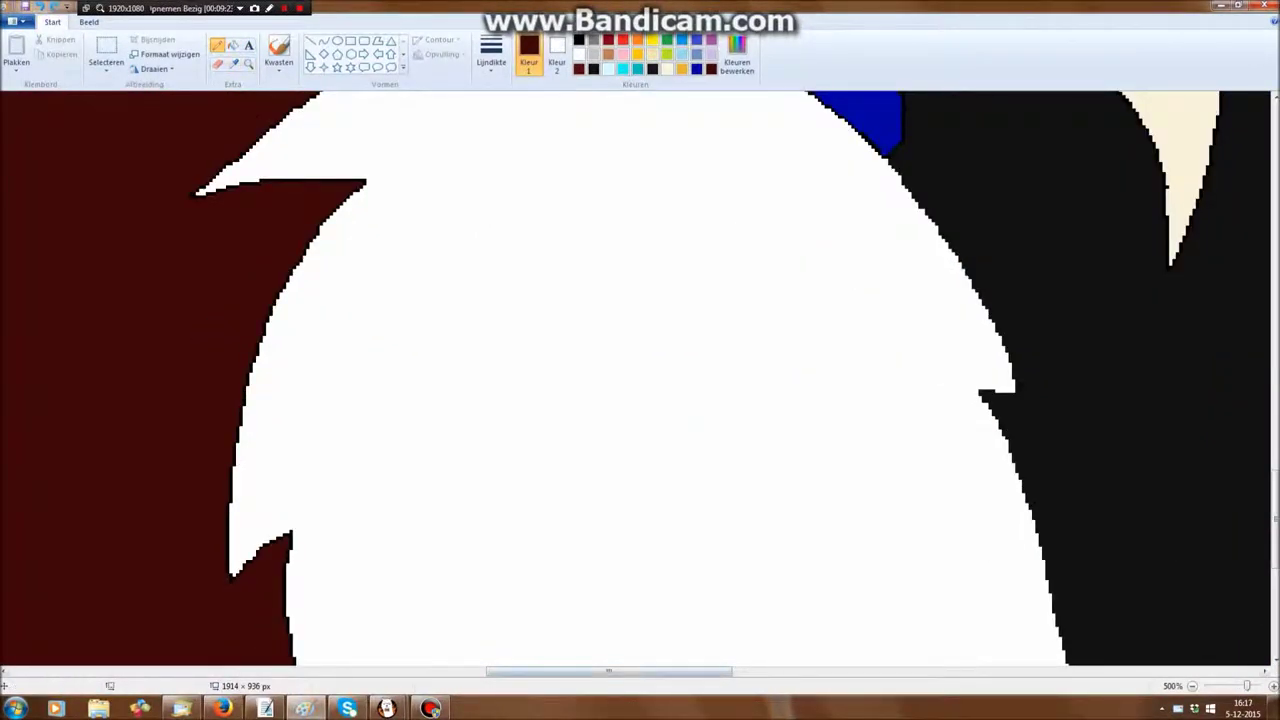
Mix a bright red drawing colour and choose a thin pencil line for signing the dark red background in front of the chest
scroll(640, 378, left, 10)
click(737, 55)
drag(779, 361, 779, 329)
click(518, 440)
click(491, 58)
click(515, 168)
scroll(413, 292, up, 2)
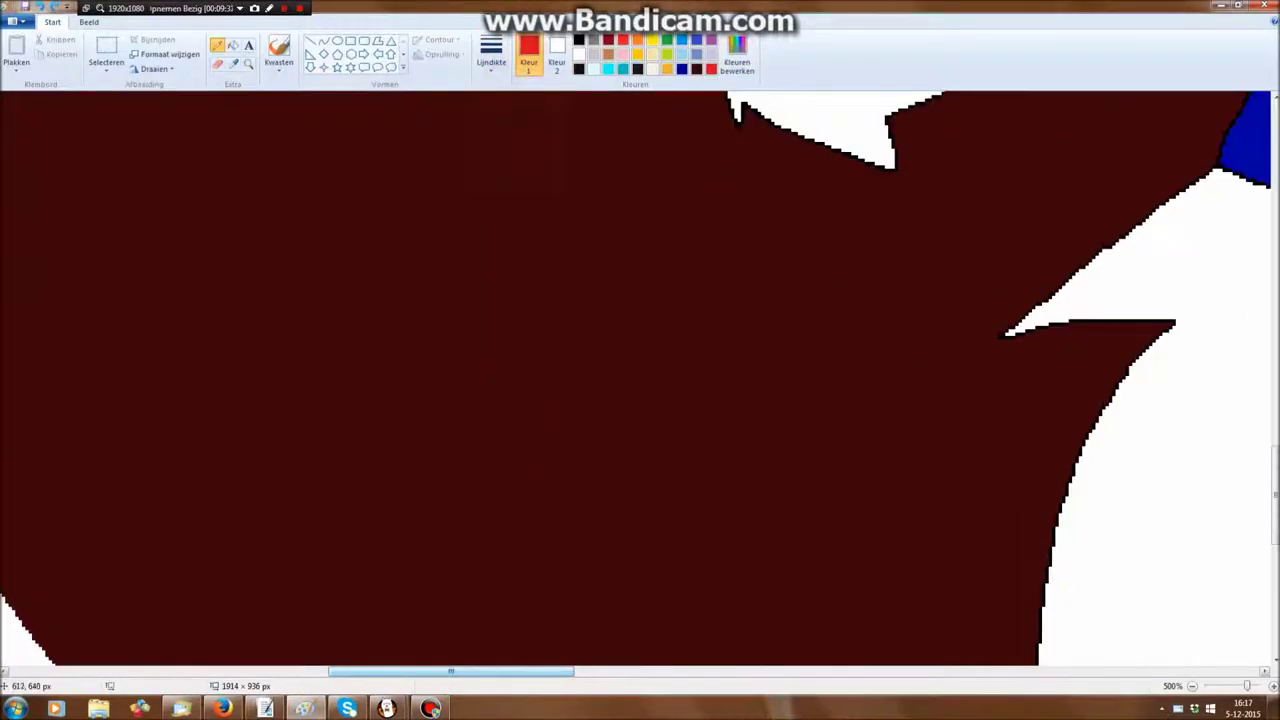
Handwrite "SMOK STAR" in bright red on two lines in the dark red background, below and in front of the muzzle
drag(217, 197, 160, 312)
drag(228, 263, 322, 332)
mouse_move(348, 240)
mouse_down()
mouse_move(338, 300)
mouse_move(348, 240)
mouse_up()
drag(388, 245, 422, 187)
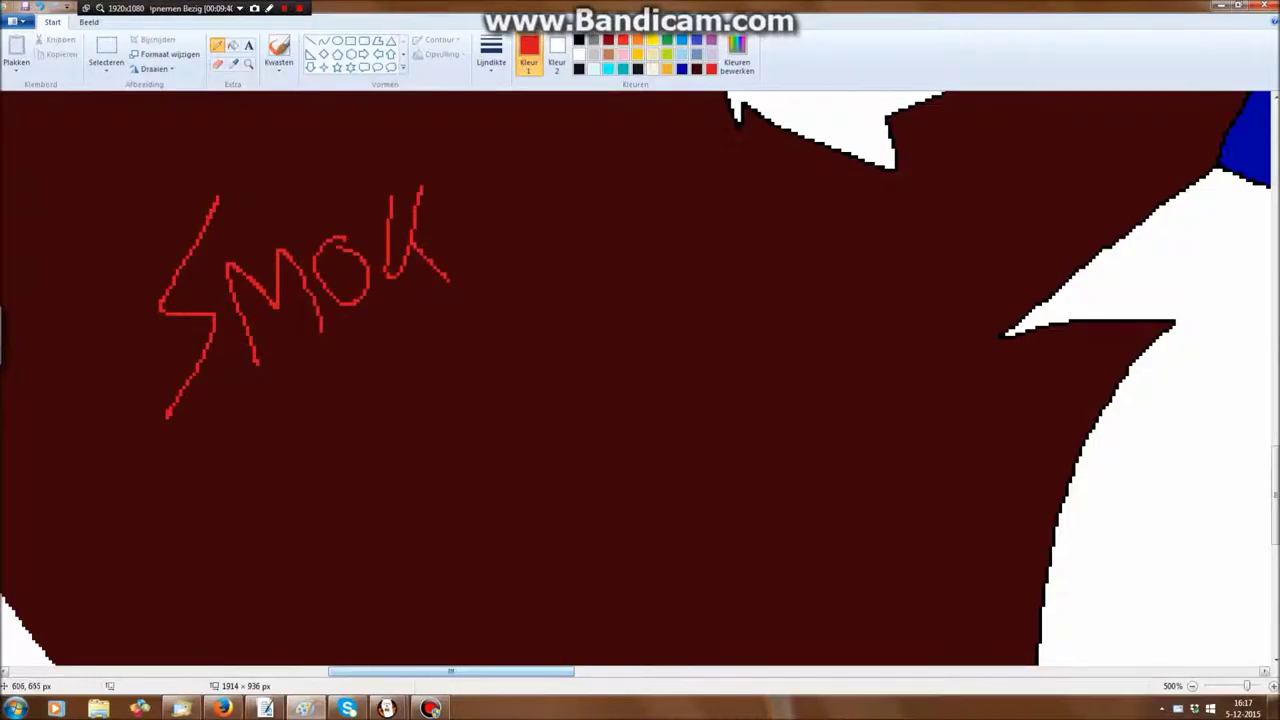
drag(300, 400, 288, 508)
drag(328, 370, 366, 436)
drag(370, 366, 408, 428)
drag(400, 334, 440, 410)
Scribble a small round bright red mark in the background just below the handwritten text
scroll(457, 477, down, 3)
drag(398, 366, 390, 430)
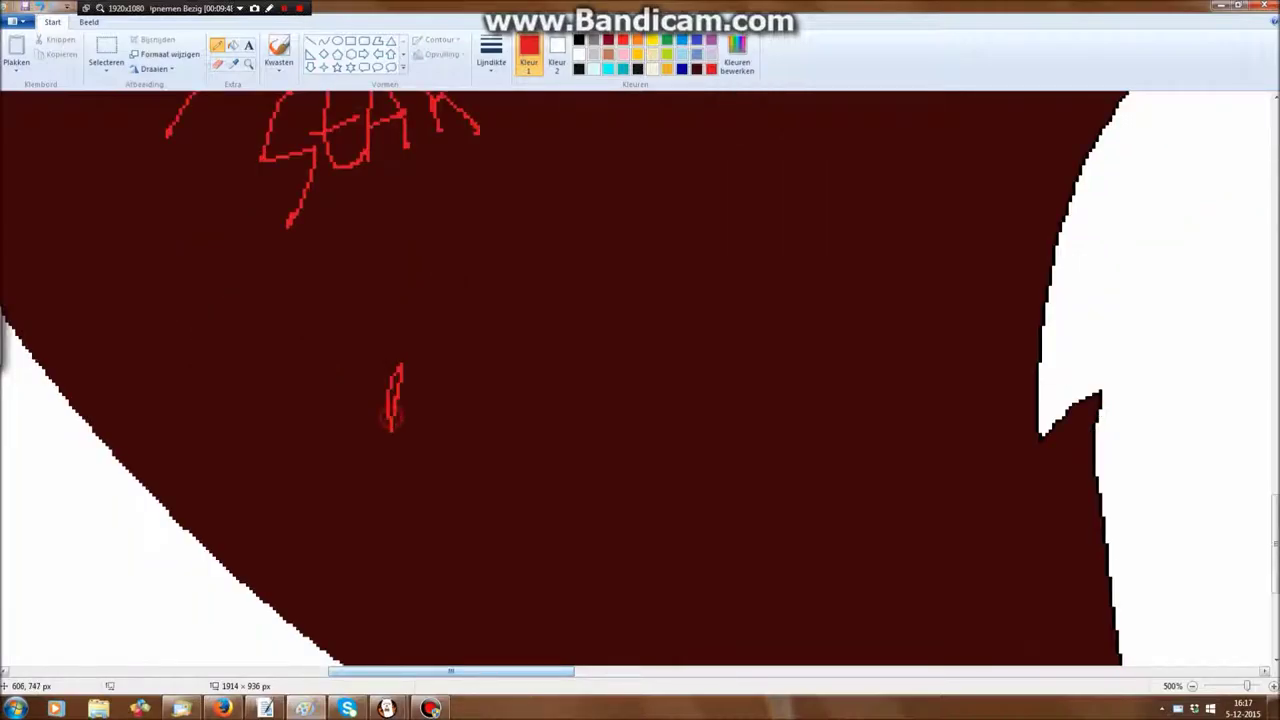
drag(440, 366, 450, 430)
drag(400, 380, 490, 445)
drag(512, 370, 392, 450)
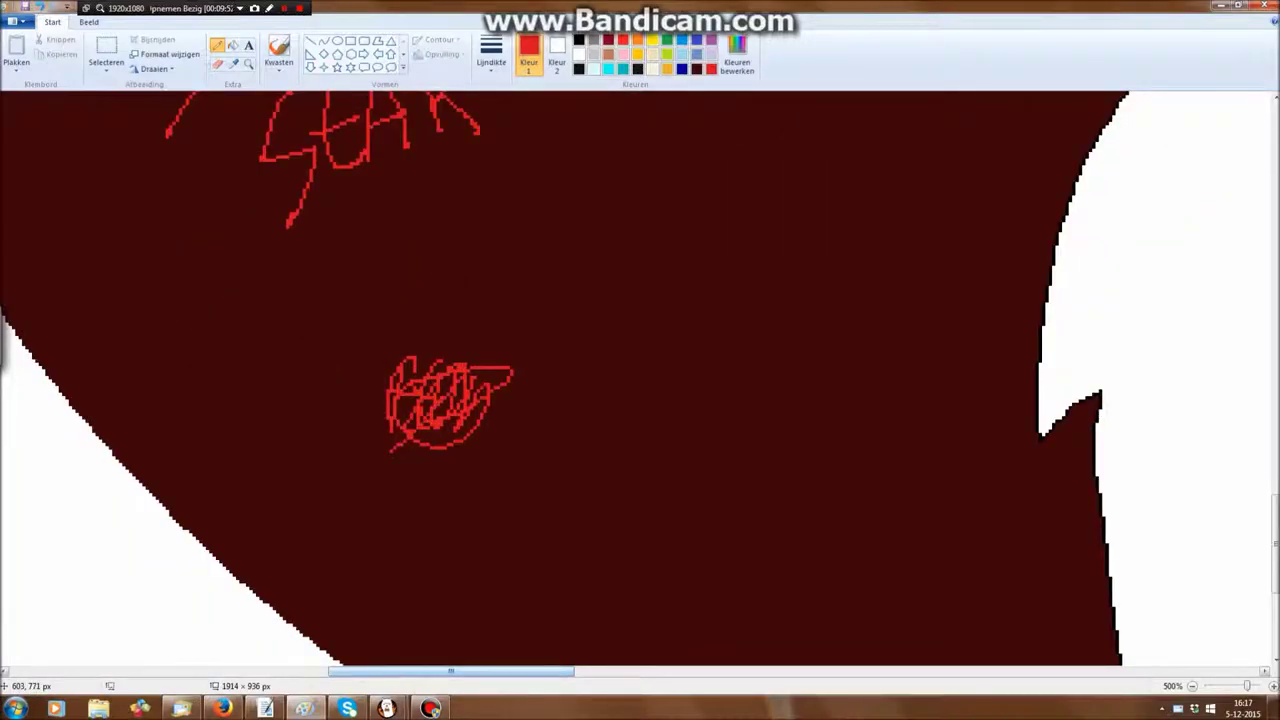
Return to 100% magnification and review the whole finished drawing with its signature
click(1192, 686)
click(1192, 686)
click(1192, 686)
click(1192, 686)
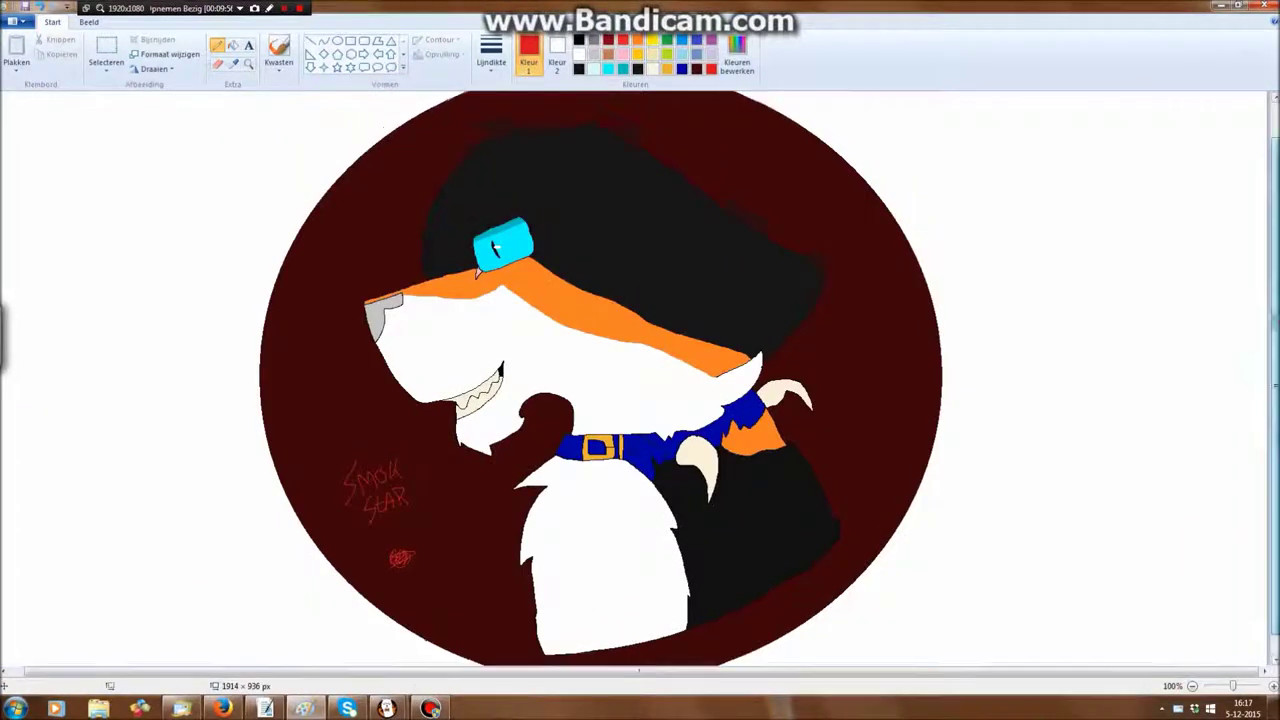
drag(1275, 430, 1275, 407)
scroll(634, 381, down, 1)
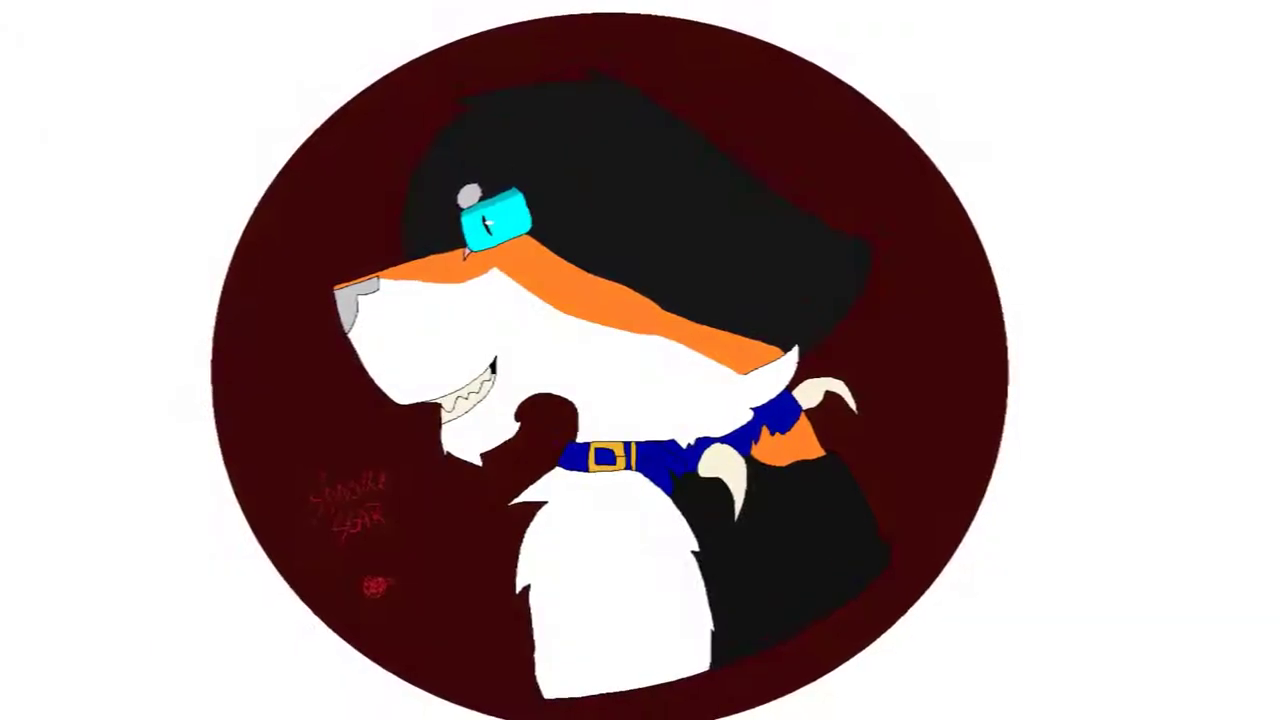